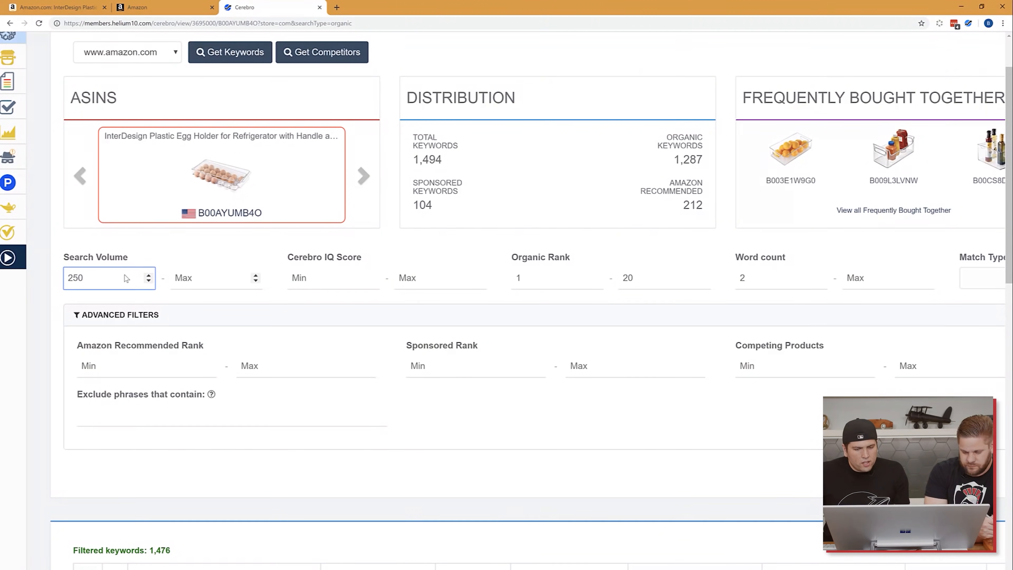
# Step: Apply the Cerebro filters with minimum search volume 250, organic rank 1 to 20 and word count from 2, and review the keyword list
pyautogui.scroll(5, 813, 413)
pyautogui.scroll(5, 813, 414)
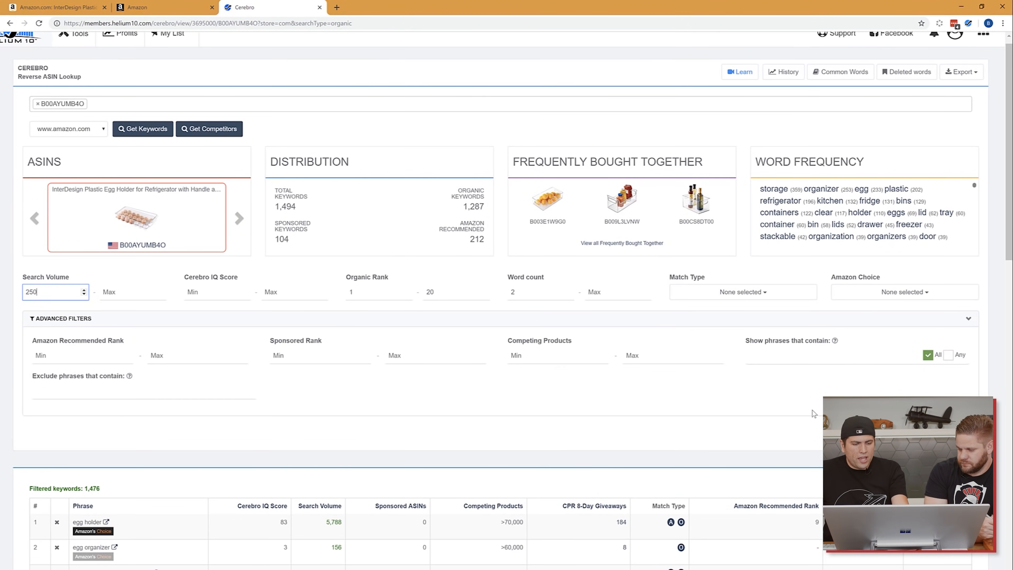
pyautogui.scroll(1, 511, 460)
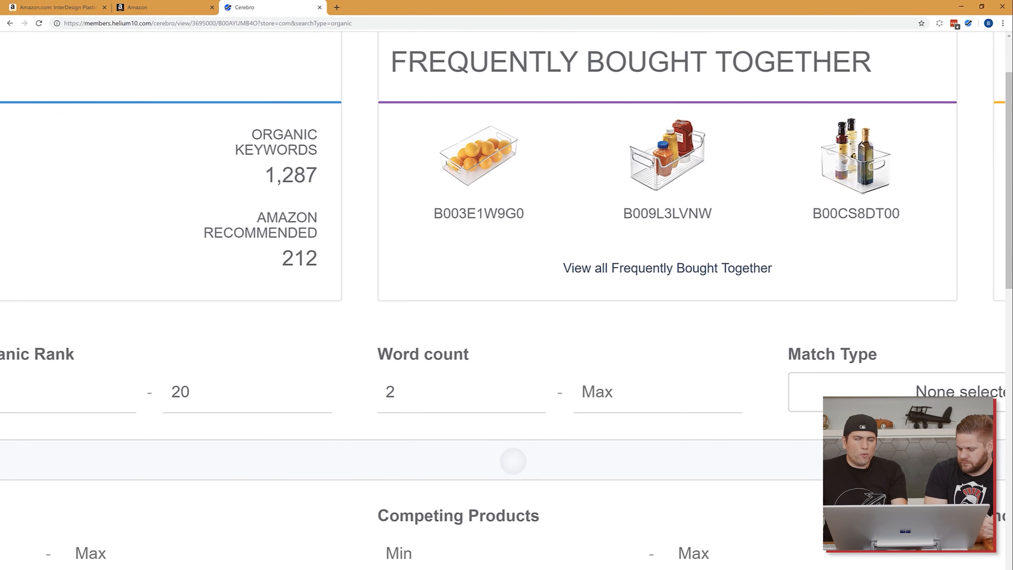
pyautogui.scroll(-2, 453, 423)
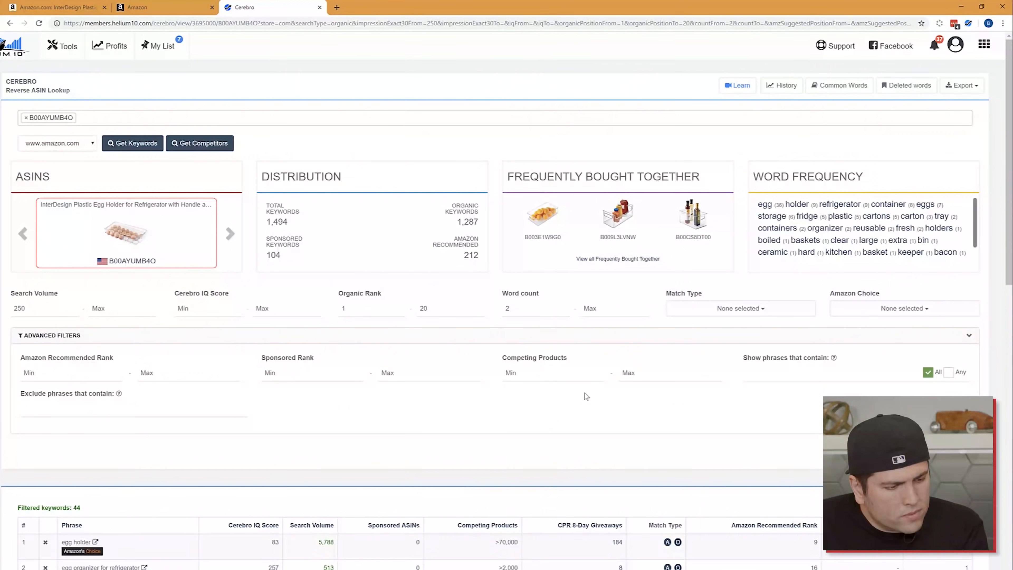
pyautogui.scroll(-3, 585, 395)
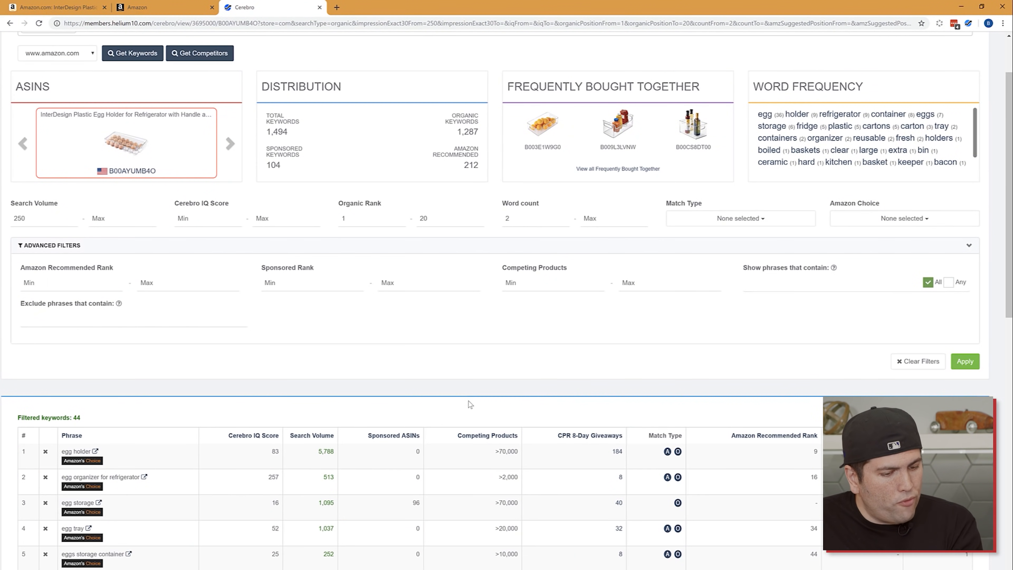
pyautogui.scroll(-6, 450, 403)
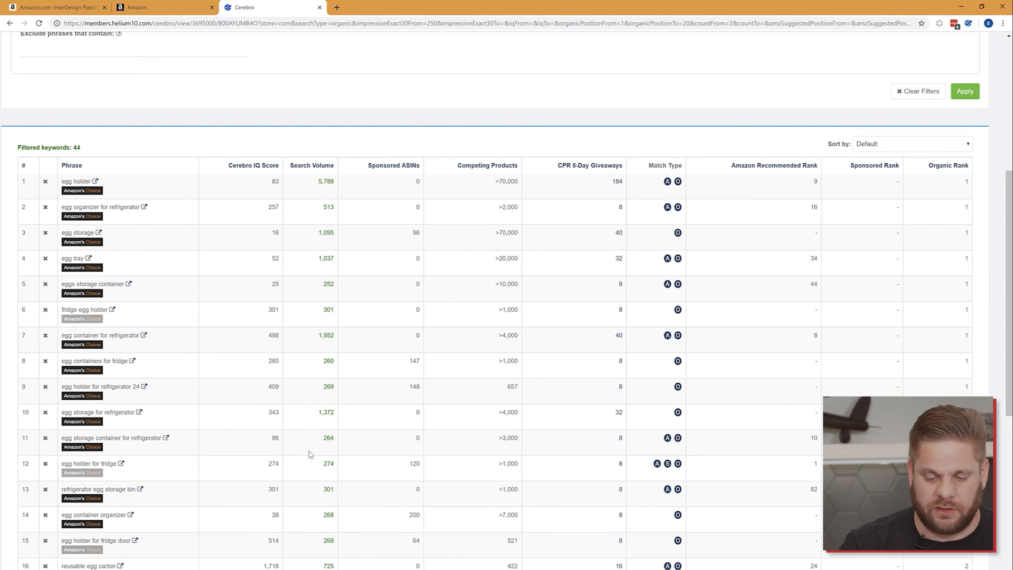
# Step: Capture the screen for ink markup and circle the search volume of "egg holder" in the first row
pyautogui.press('super+w')
pyautogui.moveTo(361, 185); pyautogui.dragTo(287, 186)
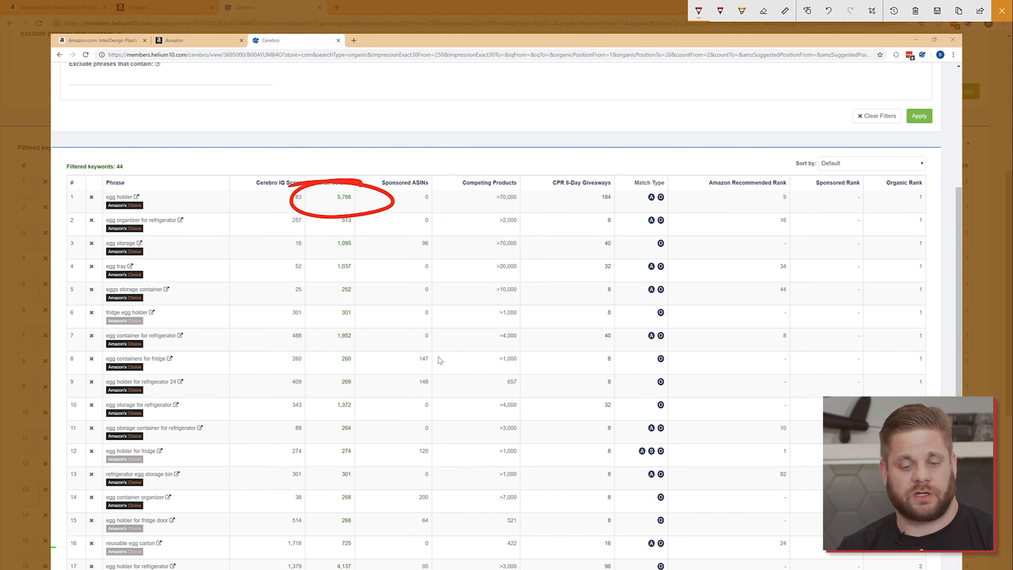
pyautogui.moveTo(175, 187)
pyautogui.mouseDown()
pyautogui.moveTo(61, 192)
pyautogui.moveTo(102, 177)
pyautogui.mouseUp()
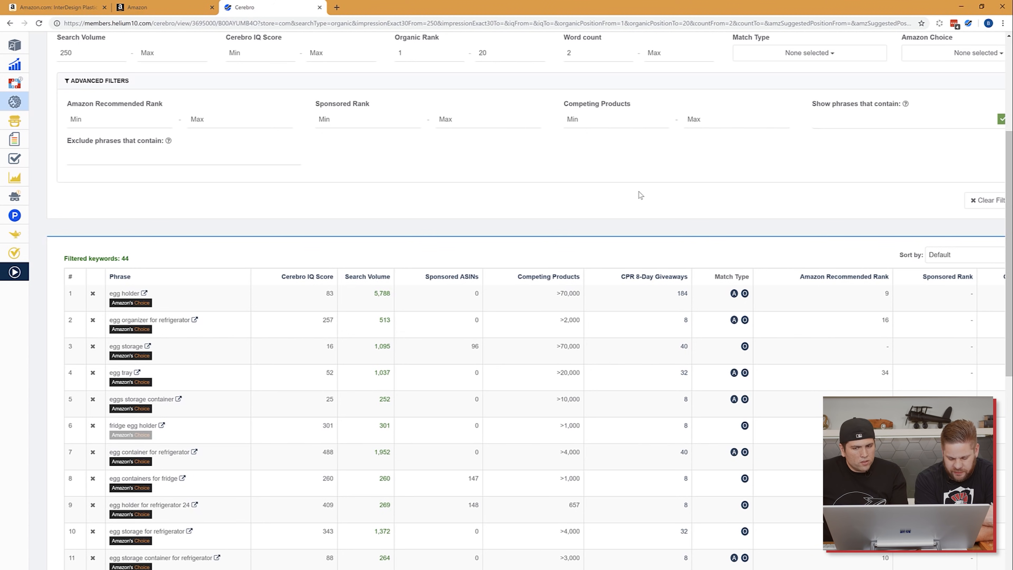
# Step: Exclude phrases that contain "refrigerator" and apply the filter to the keyword list
pyautogui.click(179, 155)
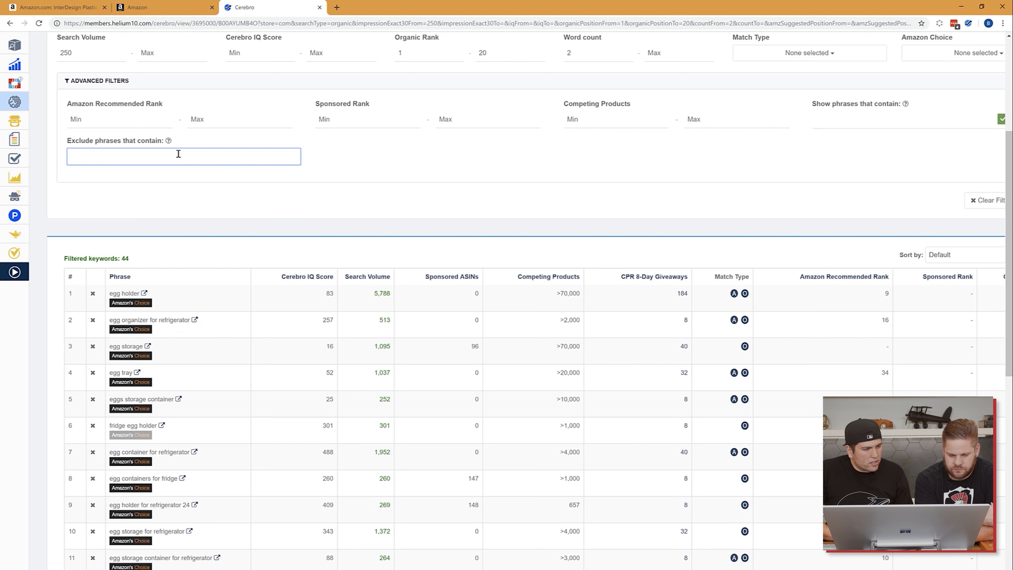
pyautogui.write('refrigerator')
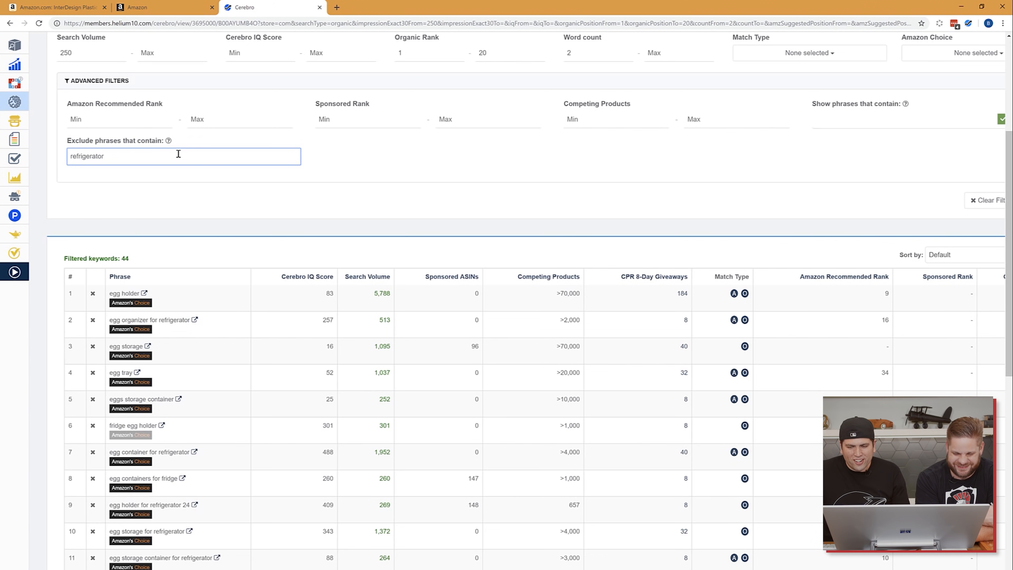
pyautogui.hscroll(2, 845, 200)
pyautogui.press('Return')
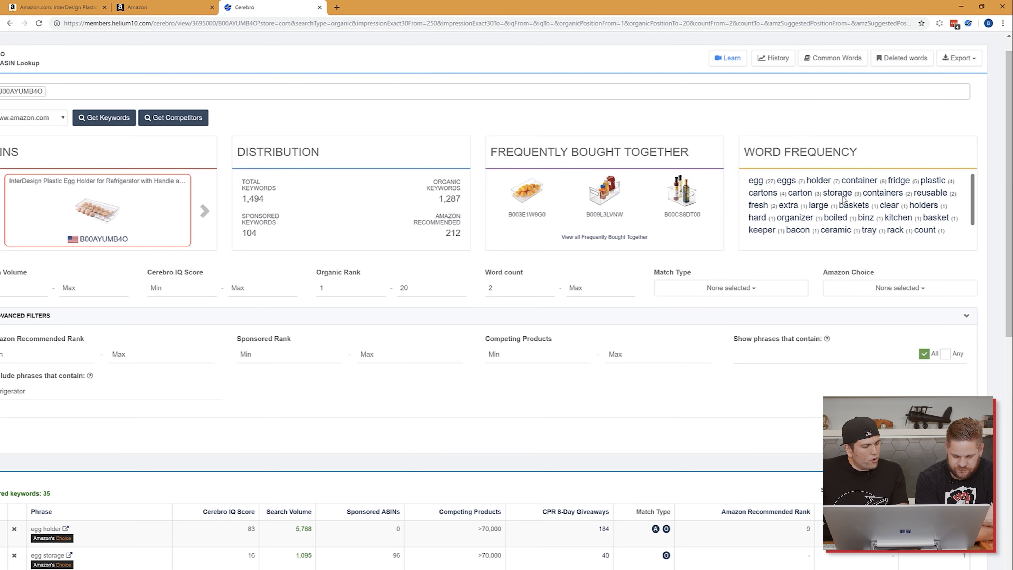
# Step: Extend the excluded phrases to "refrigerator, fridge" and apply the filters again
pyautogui.hscroll(-2, 845, 200)
pyautogui.scroll(-4, 844, 200)
pyautogui.scroll(2, 844, 200)
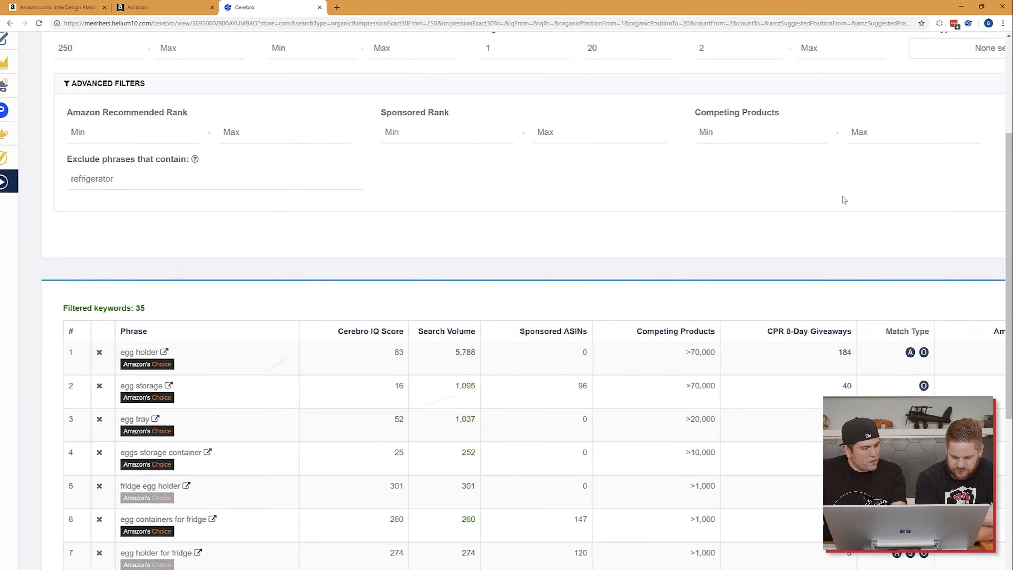
pyautogui.scroll(2, 844, 200)
pyautogui.scroll(-4, 845, 200)
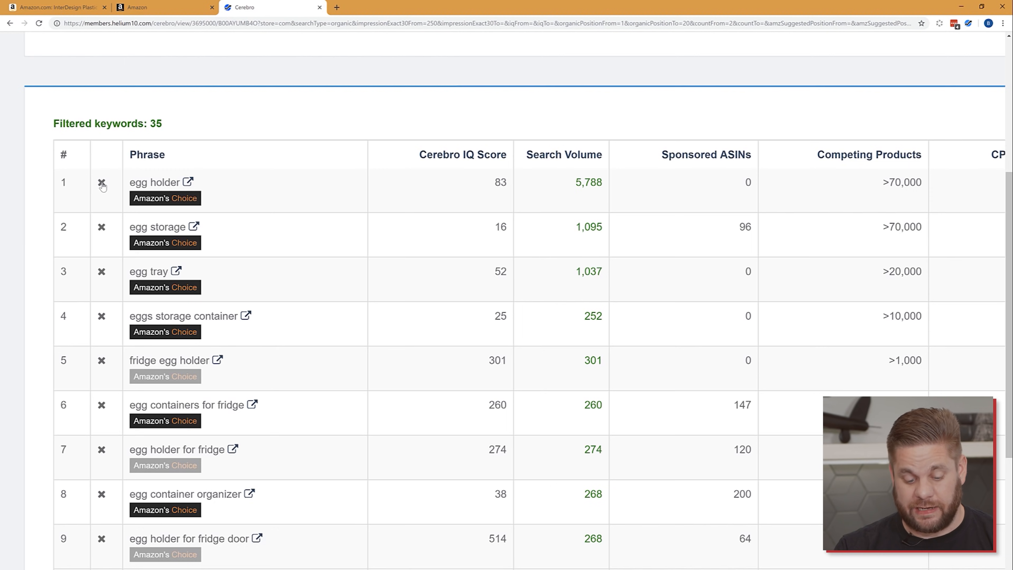
pyautogui.scroll(5, 103, 186)
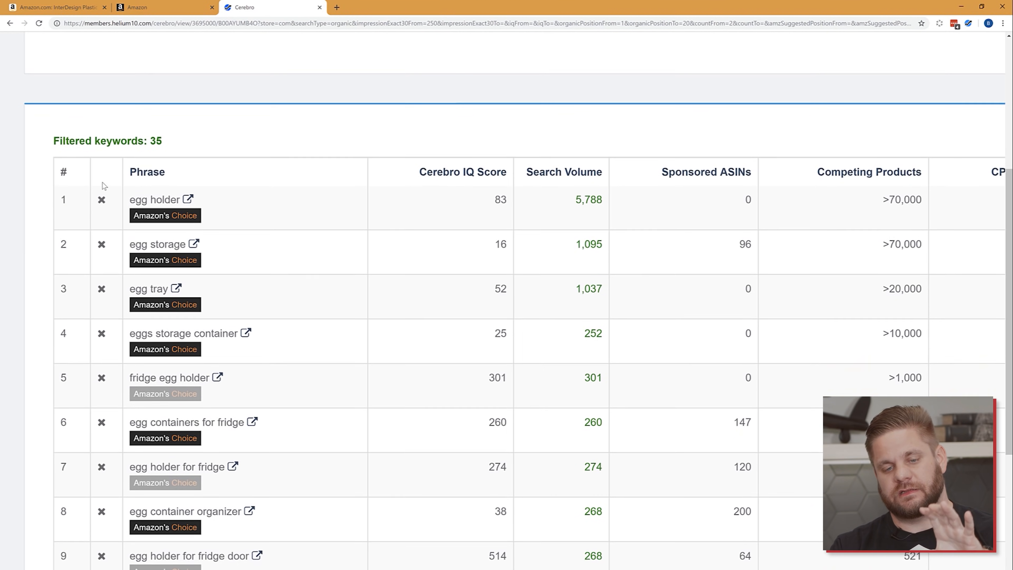
pyautogui.click(188, 138)
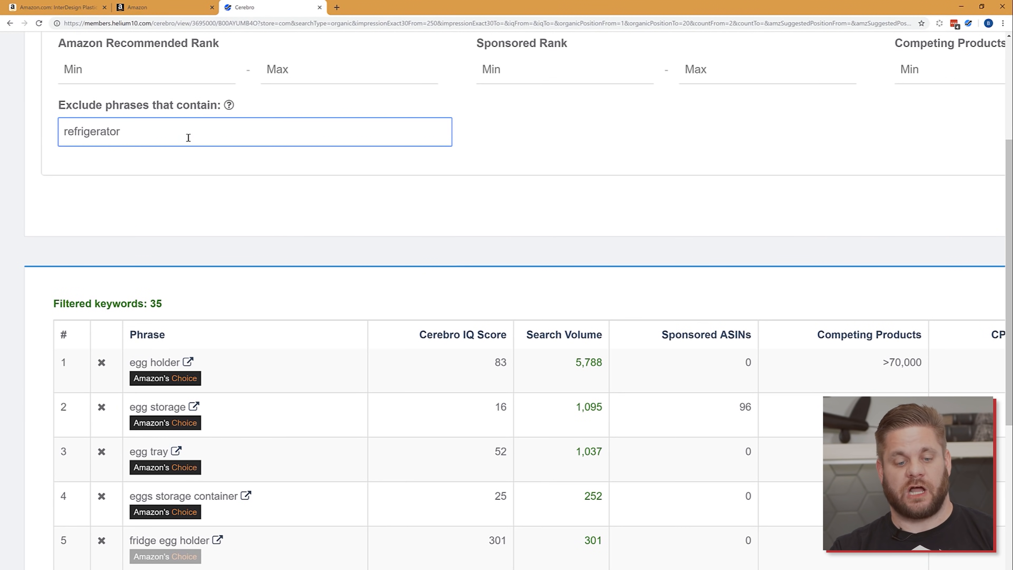
pyautogui.write(', fridge')
pyautogui.hscroll(15, 188, 137)
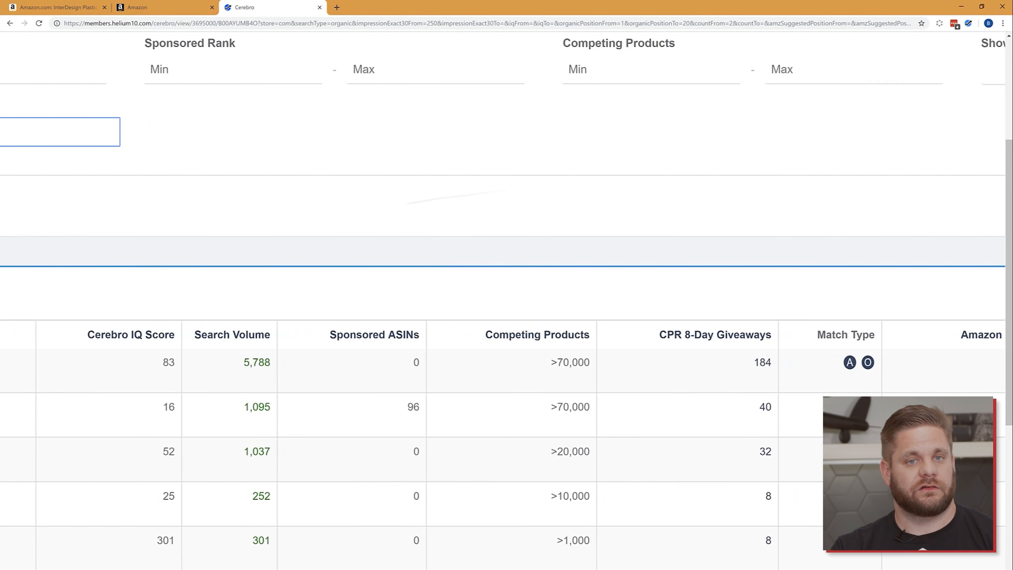
pyautogui.hscroll(3, 504, 305)
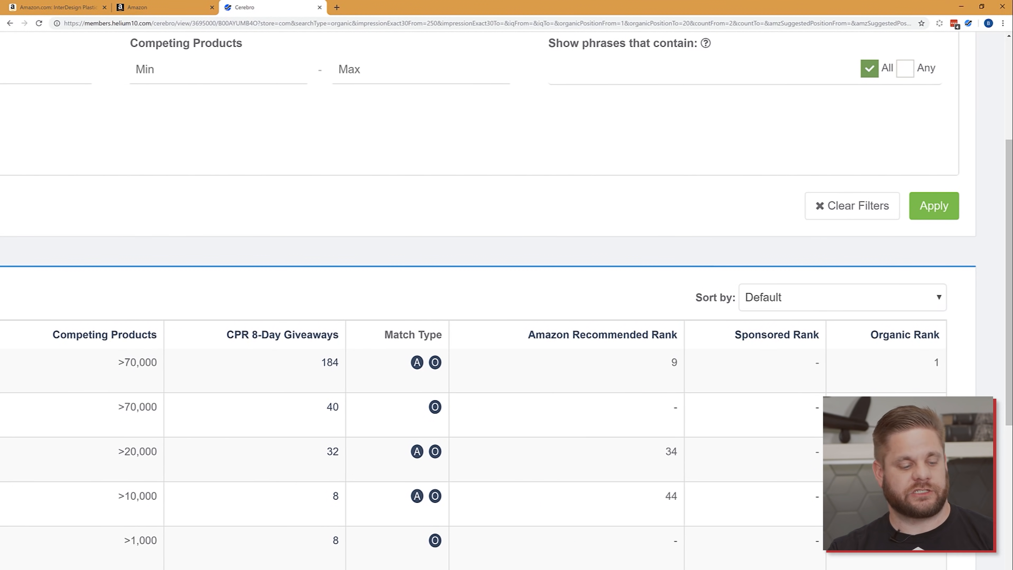
pyautogui.click(934, 206)
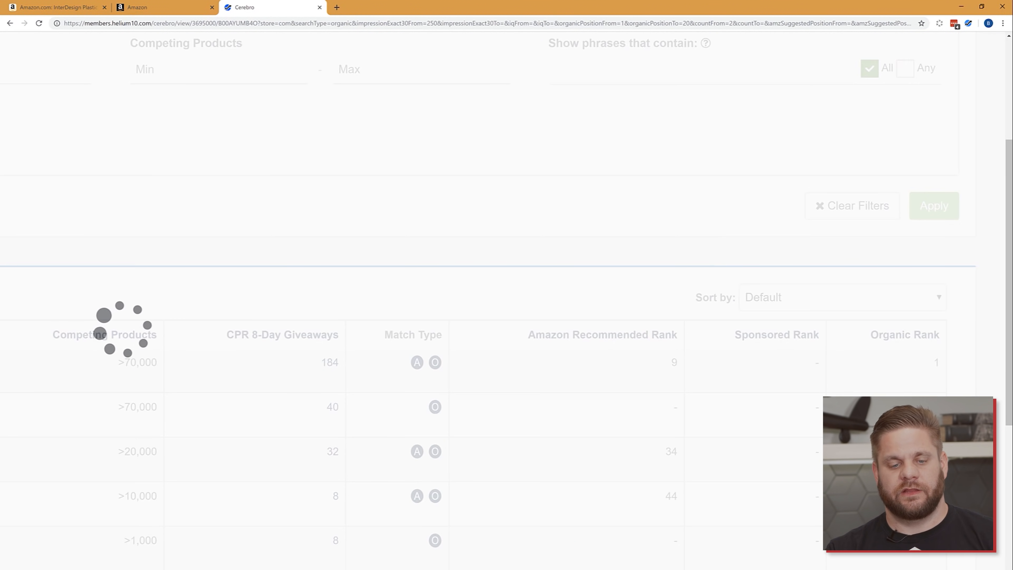
pyautogui.hscroll(-15, 503, 301)
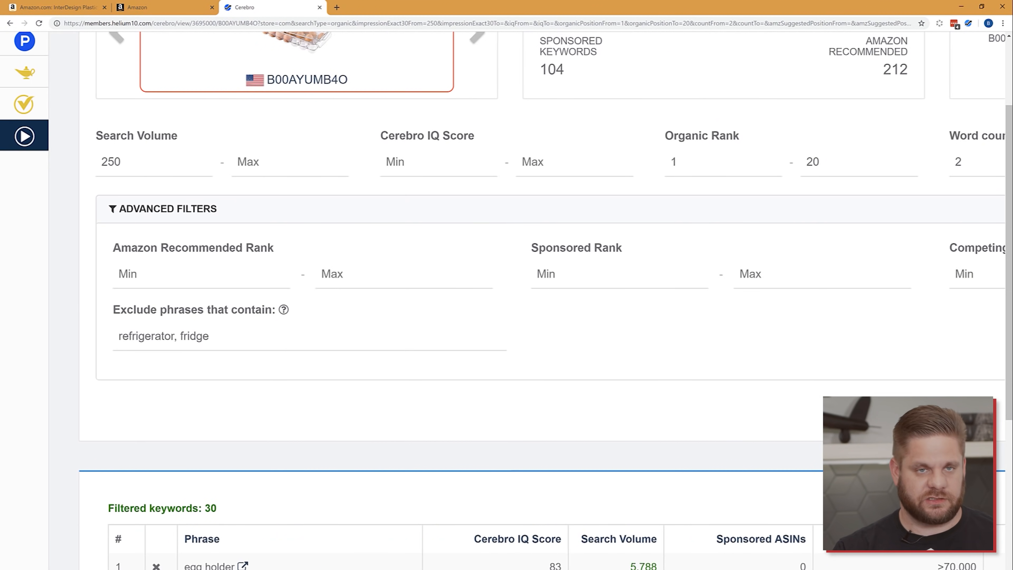
# Step: Capture the filtered keyword list for ink markup and circle the phrases egg holder, egg storage and egg tray in red
pyautogui.scroll(-4, 504, 301)
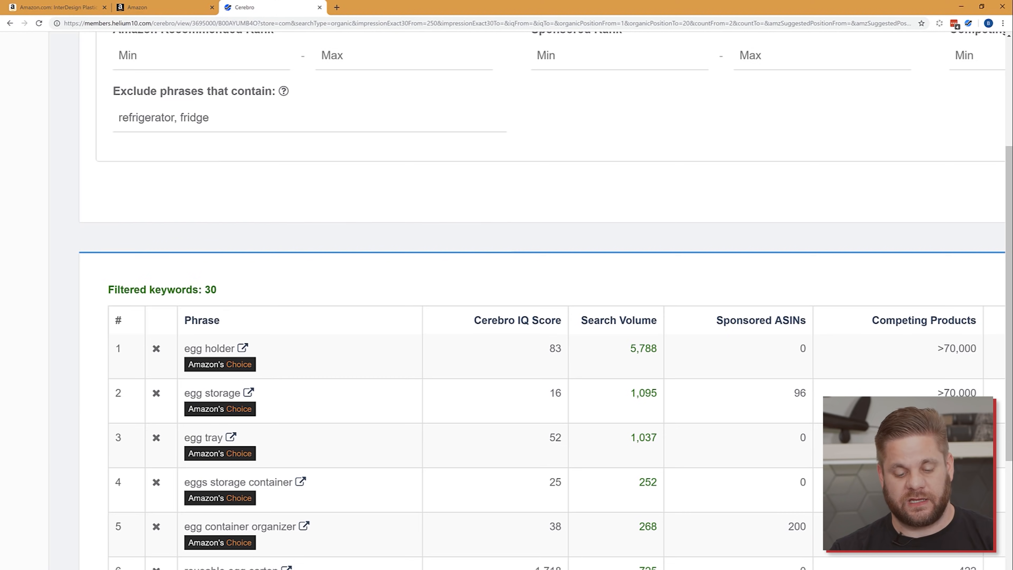
pyautogui.scroll(-1, 381, 250)
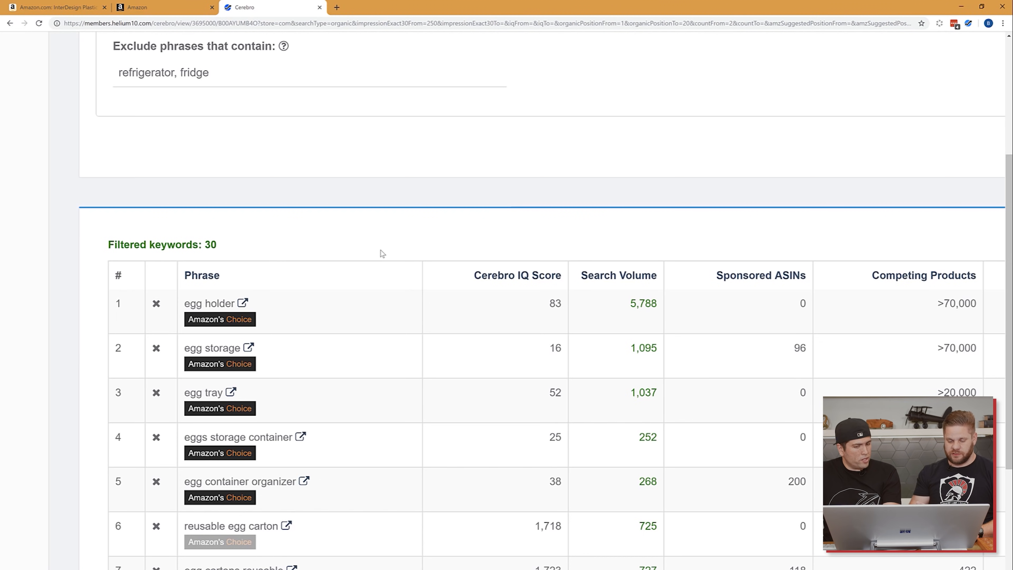
pyautogui.moveTo(612, 277)
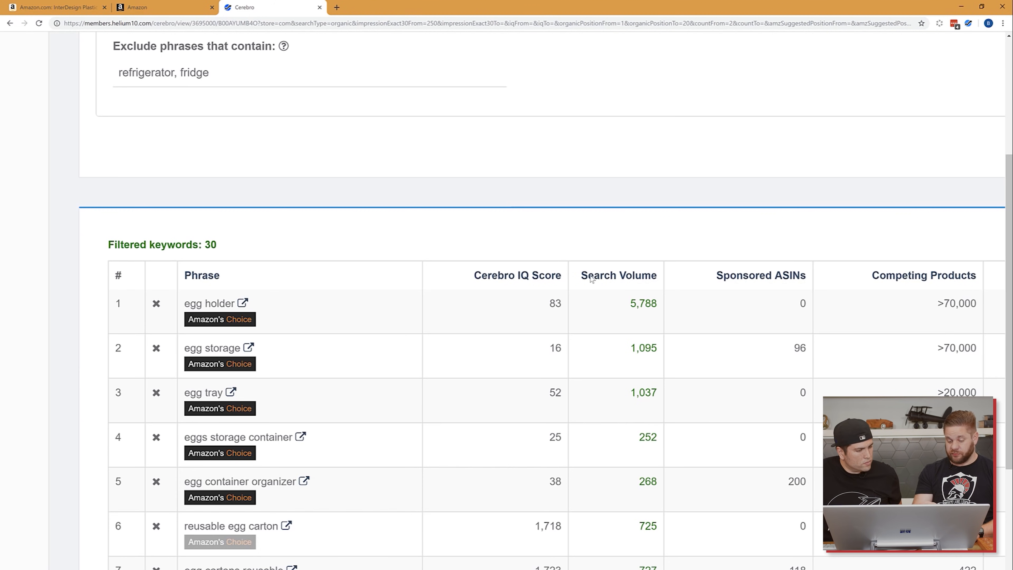
pyautogui.scroll(-1, 237, 314)
pyautogui.press('super+F19')
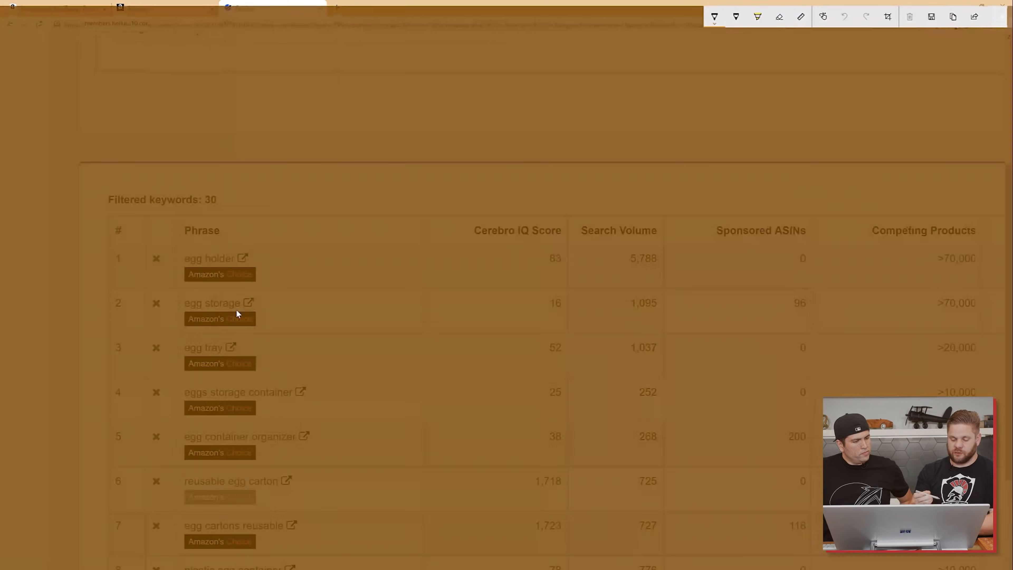
pyautogui.moveTo(285, 290)
pyautogui.mouseDown()
pyautogui.moveTo(171, 321)
pyautogui.moveTo(288, 294)
pyautogui.mouseUp()
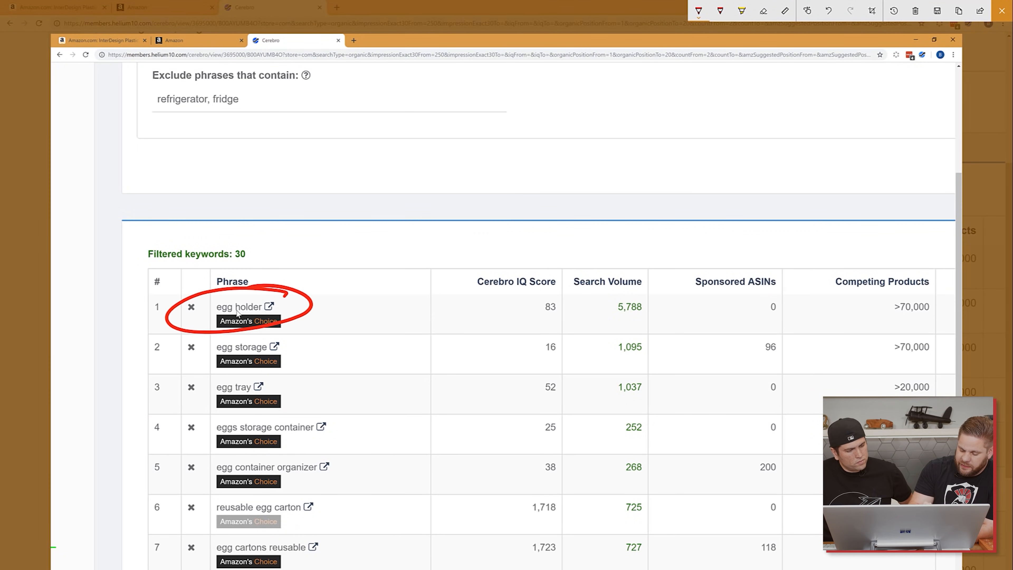
pyautogui.moveTo(263, 326)
pyautogui.mouseDown()
pyautogui.moveTo(255, 366)
pyautogui.moveTo(227, 330)
pyautogui.mouseUp()
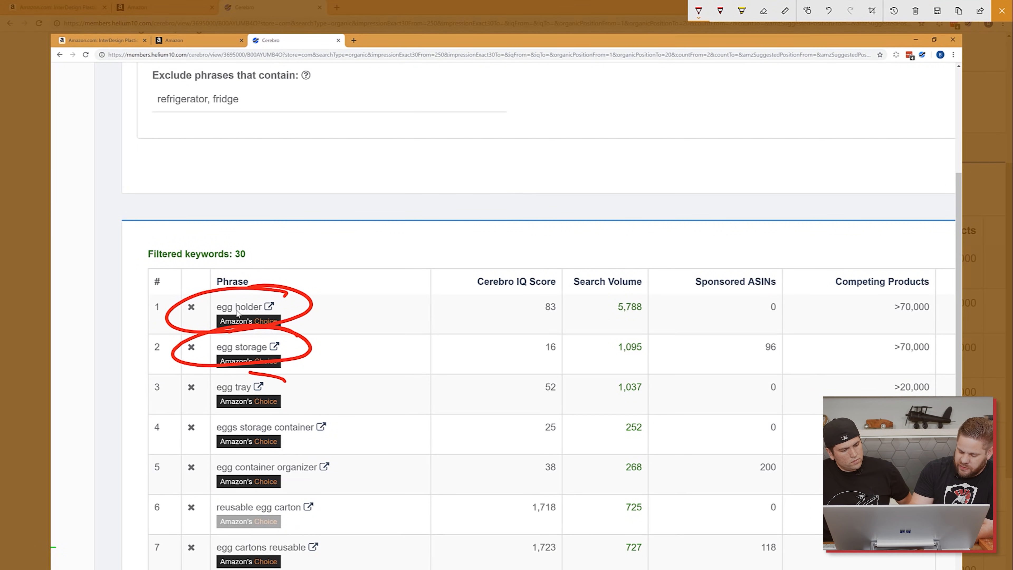
pyautogui.moveTo(286, 381); pyautogui.dragTo(249, 372)
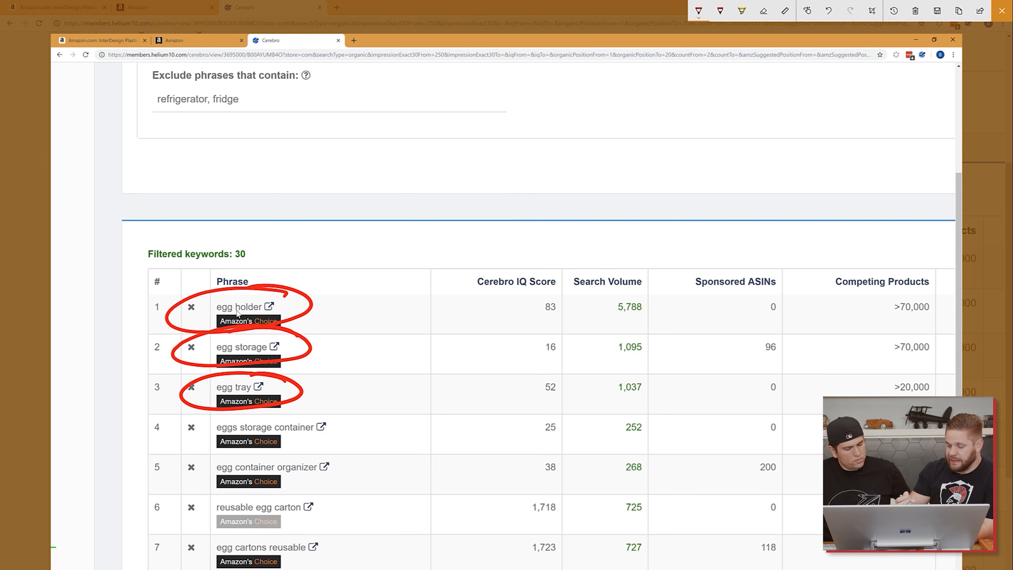
# Step: Handwrite "wood, wooden, rustic" in red above the keyword table and circle the words
pyautogui.moveTo(361, 208); pyautogui.dragTo(408, 207)
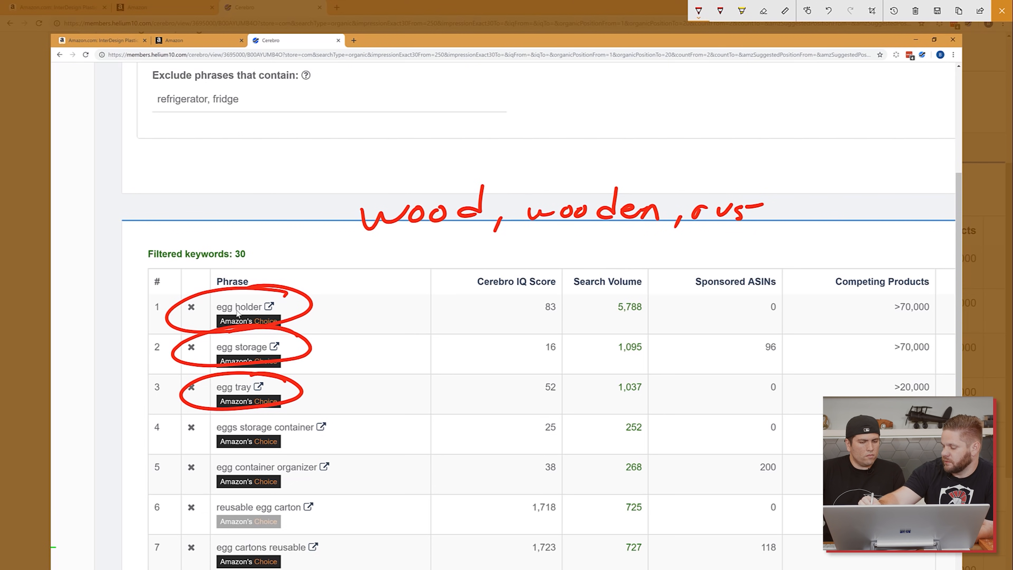
pyautogui.moveTo(788, 205); pyautogui.dragTo(785, 219)
pyautogui.moveTo(814, 179)
pyautogui.mouseDown()
pyautogui.moveTo(399, 157)
pyautogui.moveTo(625, 241)
pyautogui.moveTo(772, 169)
pyautogui.mouseUp()
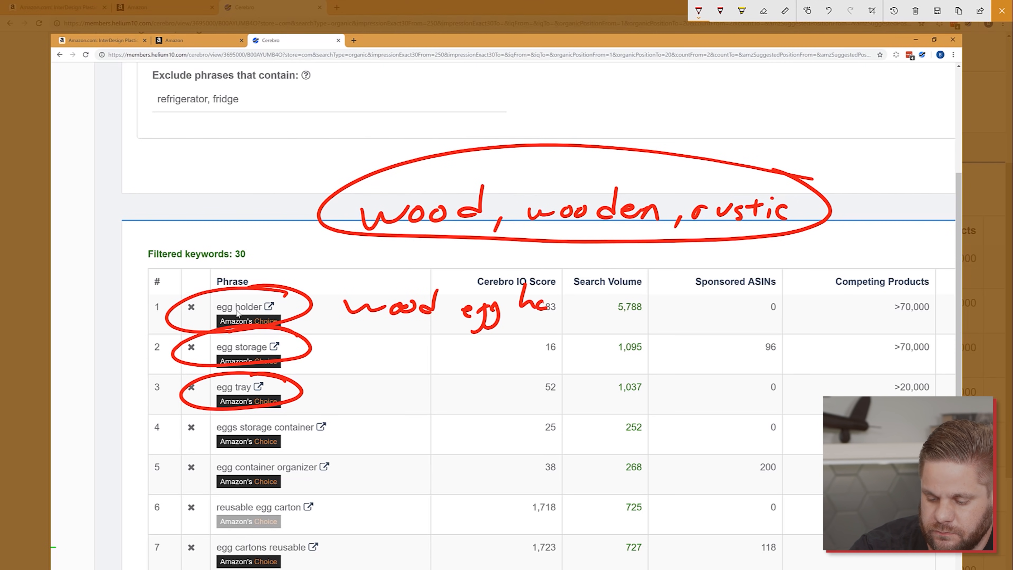
# Step: Handwrite "wood egg holder" and "rustic egg holder" next to the circled egg holder phrase
pyautogui.moveTo(579, 298); pyautogui.dragTo(582, 284)
pyautogui.moveTo(585, 300); pyautogui.dragTo(598, 296)
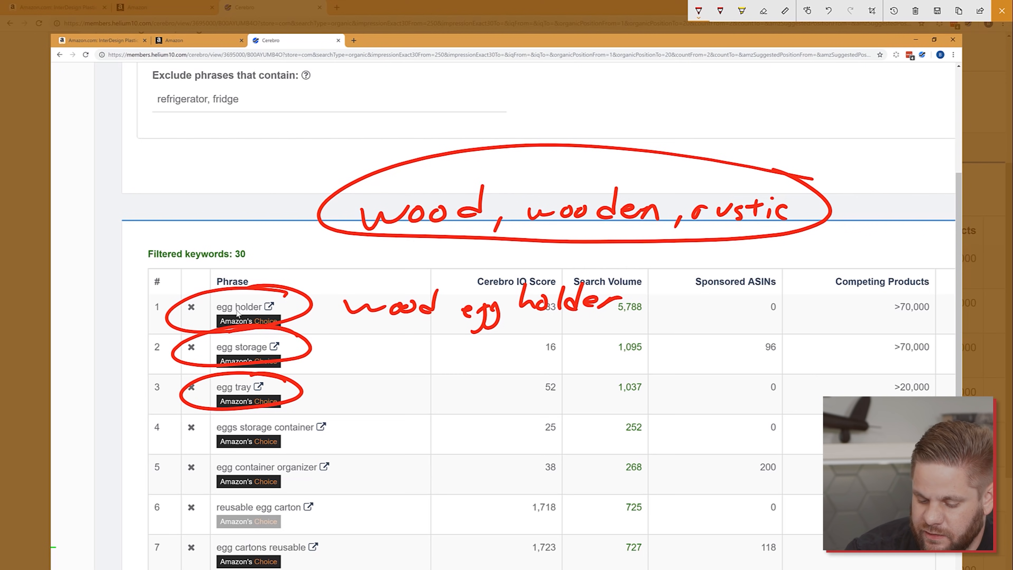
pyautogui.moveTo(455, 327); pyautogui.dragTo(452, 336)
pyautogui.click(461, 329)
pyautogui.moveTo(460, 334); pyautogui.dragTo(472, 342)
pyautogui.moveTo(511, 336); pyautogui.dragTo(501, 353)
pyautogui.moveTo(499, 339)
pyautogui.mouseDown()
pyautogui.moveTo(511, 335)
pyautogui.moveTo(496, 348)
pyautogui.moveTo(517, 342)
pyautogui.mouseUp()
pyautogui.moveTo(530, 335); pyautogui.dragTo(525, 359)
pyautogui.click(565, 326)
pyautogui.moveTo(565, 326); pyautogui.dragTo(574, 345)
pyautogui.moveTo(584, 333); pyautogui.dragTo(607, 342)
pyautogui.moveTo(624, 322); pyautogui.dragTo(618, 347)
pyautogui.moveTo(619, 340); pyautogui.dragTo(660, 335)
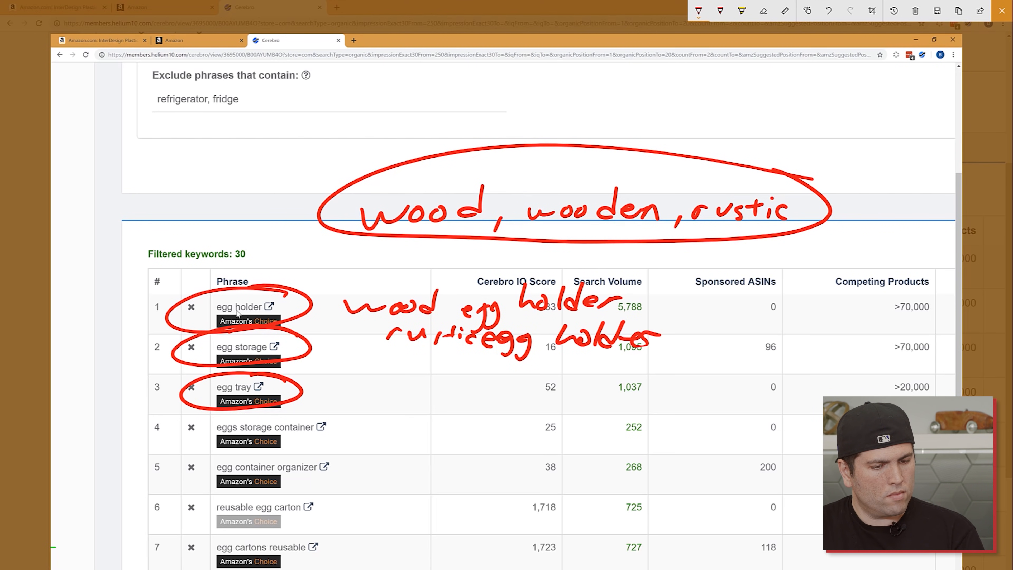
# Step: Draw a line from the circled egg tray phrase and handwrite "wood", "rustic" and "wooden egg tray" beside it
pyautogui.moveTo(312, 397)
pyautogui.mouseDown()
pyautogui.moveTo(357, 407)
pyautogui.moveTo(391, 400)
pyautogui.moveTo(434, 413)
pyautogui.mouseUp()
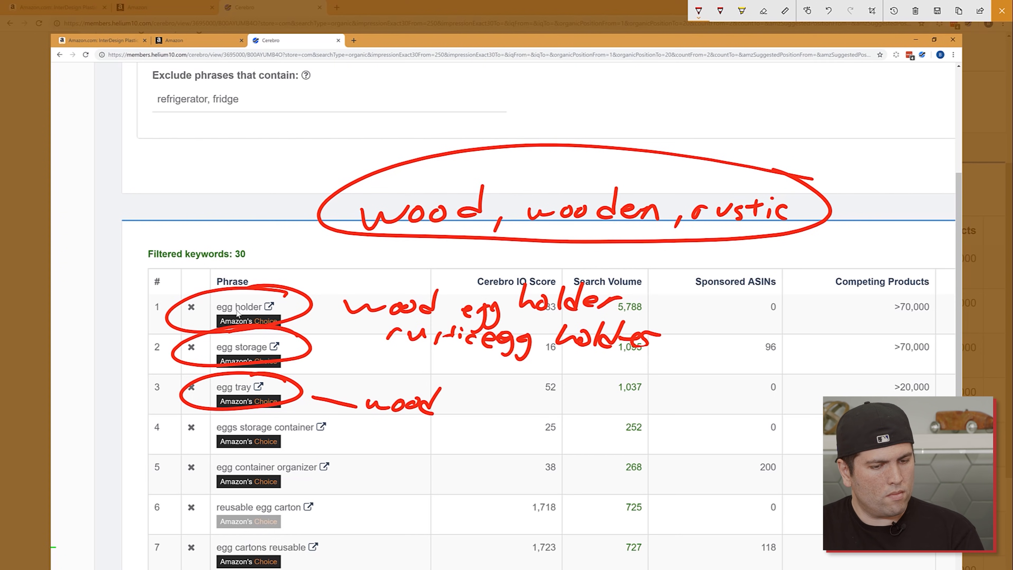
pyautogui.moveTo(365, 439)
pyautogui.mouseDown()
pyautogui.moveTo(373, 426)
pyautogui.moveTo(401, 437)
pyautogui.mouseUp()
pyautogui.moveTo(414, 427)
pyautogui.mouseDown()
pyautogui.moveTo(404, 439)
pyautogui.moveTo(427, 438)
pyautogui.mouseUp()
pyautogui.moveTo(433, 430); pyautogui.dragTo(440, 437)
pyautogui.moveTo(366, 451); pyautogui.dragTo(411, 459)
pyautogui.moveTo(441, 439)
pyautogui.mouseDown()
pyautogui.moveTo(435, 457)
pyautogui.moveTo(423, 457)
pyautogui.mouseUp()
pyautogui.moveTo(443, 455); pyautogui.dragTo(507, 465)
pyautogui.moveTo(519, 455)
pyautogui.mouseDown()
pyautogui.moveTo(504, 479)
pyautogui.moveTo(521, 481)
pyautogui.mouseUp()
pyautogui.moveTo(563, 455); pyautogui.dragTo(656, 444)
pyautogui.moveTo(654, 445); pyautogui.dragTo(628, 471)
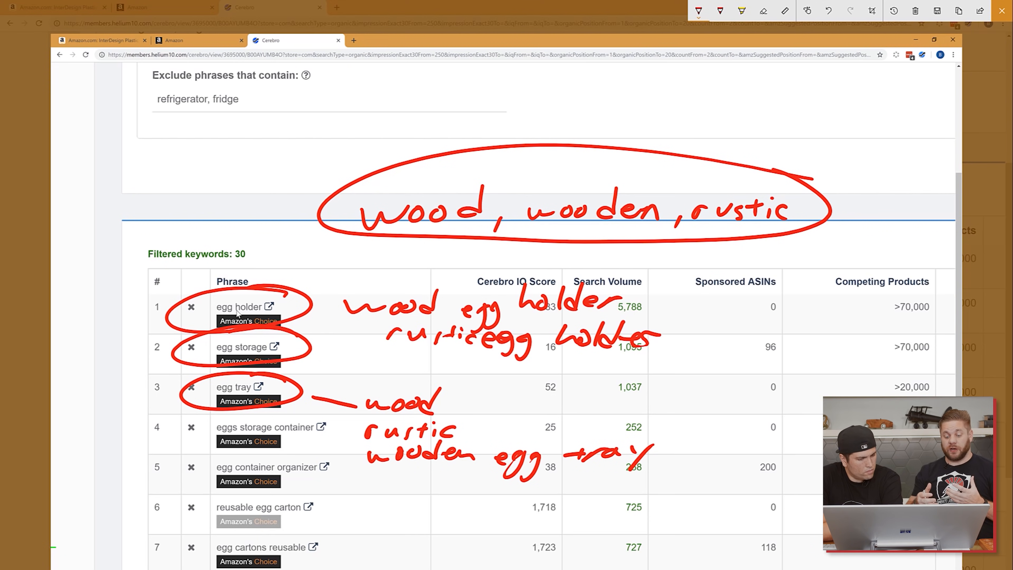
# Step: Circle the egg holder, egg storage and egg tray phrases once more for emphasis
pyautogui.moveTo(306, 275); pyautogui.dragTo(199, 330)
pyautogui.moveTo(307, 331)
pyautogui.mouseDown()
pyautogui.moveTo(327, 352)
pyautogui.moveTo(263, 375)
pyautogui.moveTo(284, 394)
pyautogui.mouseUp()
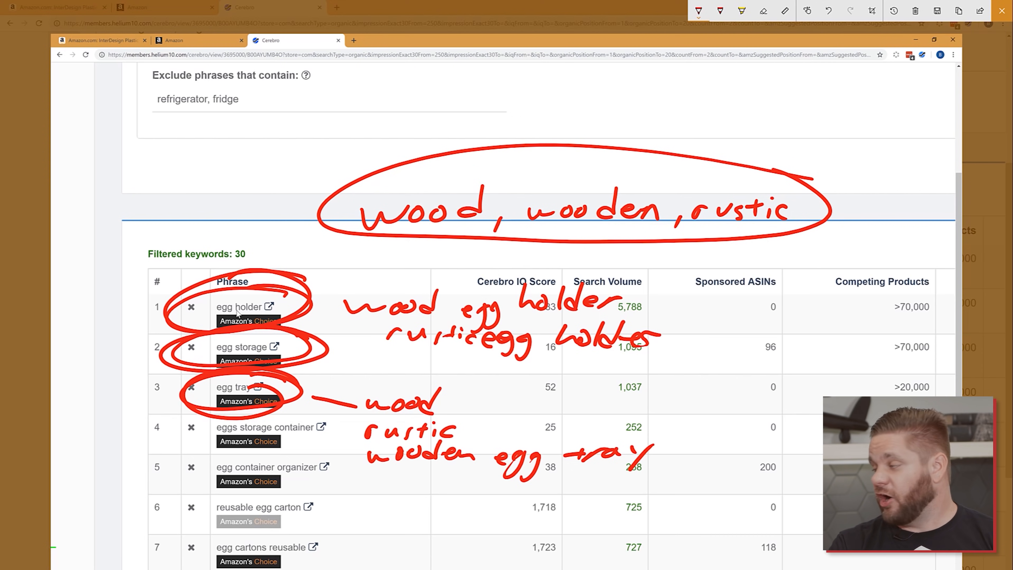
pyautogui.moveTo(195, 248)
pyautogui.mouseDown()
pyautogui.moveTo(156, 373)
pyautogui.moveTo(307, 235)
pyautogui.moveTo(162, 276)
pyautogui.mouseUp()
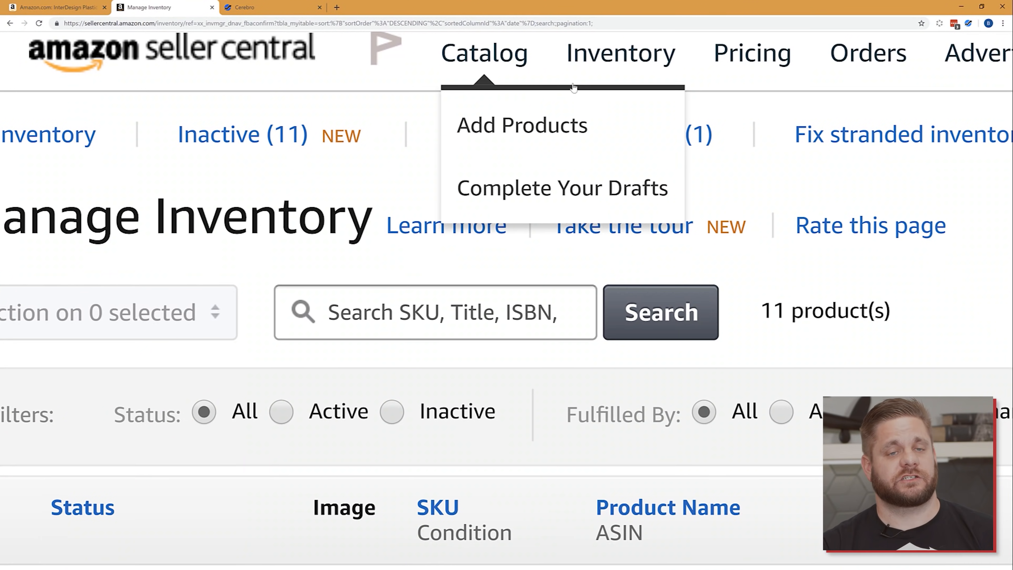
# Step: Open the Manage Inventory page in Amazon Seller Central
pyautogui.moveTo(613, 71)
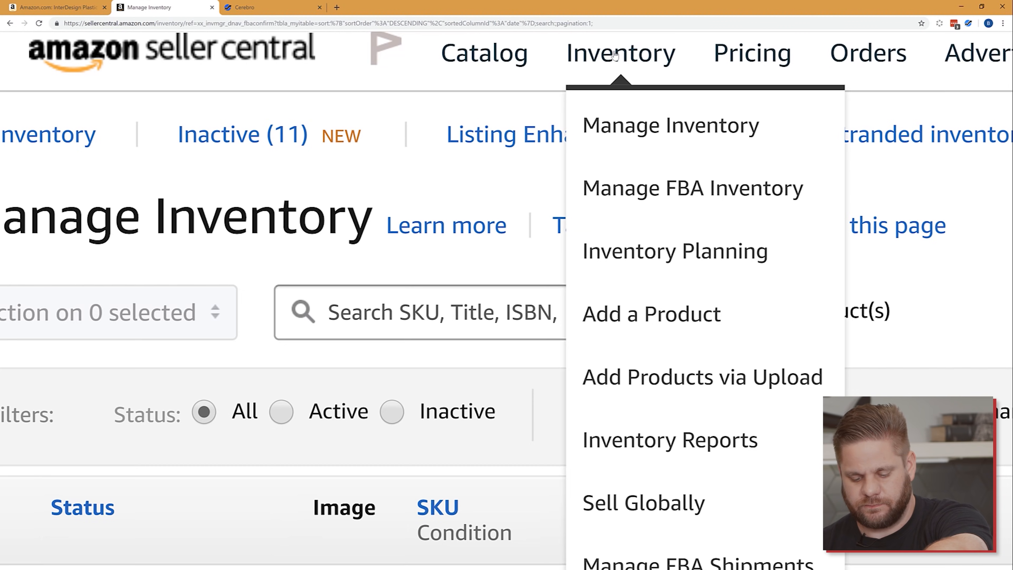
pyautogui.click(640, 122)
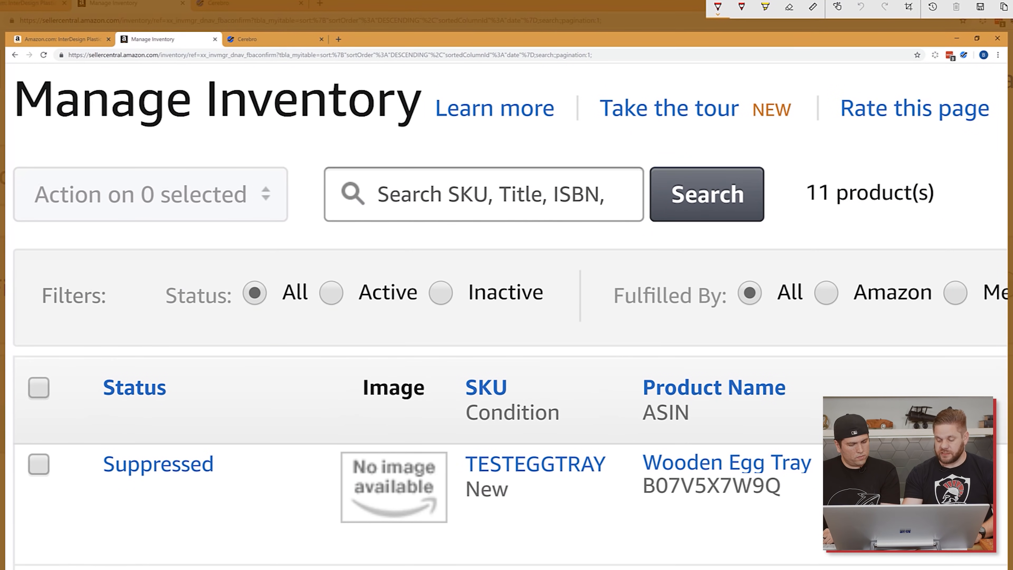
# Step: Circle the TESTEGGTRAY SKU, the Wooden Egg Tray name and ASIN, the Suppressed status and the missing-image placeholder in Manage Inventory
pyautogui.moveTo(618, 436)
pyautogui.mouseDown()
pyautogui.moveTo(454, 446)
pyautogui.moveTo(623, 438)
pyautogui.moveTo(600, 433)
pyautogui.mouseUp()
pyautogui.moveTo(819, 447)
pyautogui.mouseDown()
pyautogui.moveTo(735, 476)
pyautogui.moveTo(821, 468)
pyautogui.moveTo(691, 474)
pyautogui.moveTo(656, 508)
pyautogui.moveTo(794, 472)
pyautogui.mouseUp()
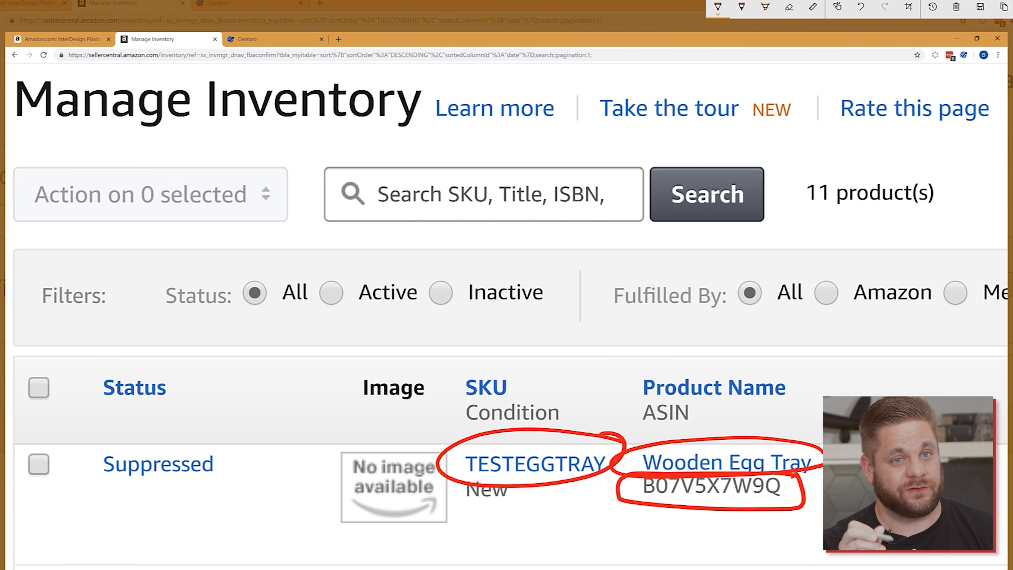
pyautogui.moveTo(224, 438)
pyautogui.mouseDown()
pyautogui.moveTo(78, 466)
pyautogui.moveTo(263, 443)
pyautogui.moveTo(128, 446)
pyautogui.mouseUp()
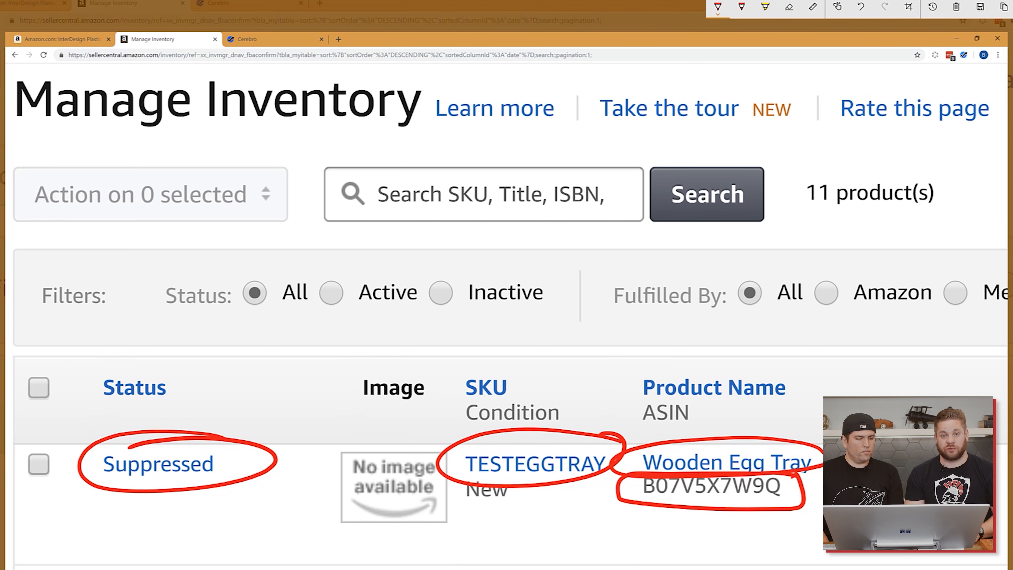
pyautogui.moveTo(427, 430)
pyautogui.mouseDown()
pyautogui.moveTo(375, 431)
pyautogui.moveTo(453, 511)
pyautogui.moveTo(399, 429)
pyautogui.mouseUp()
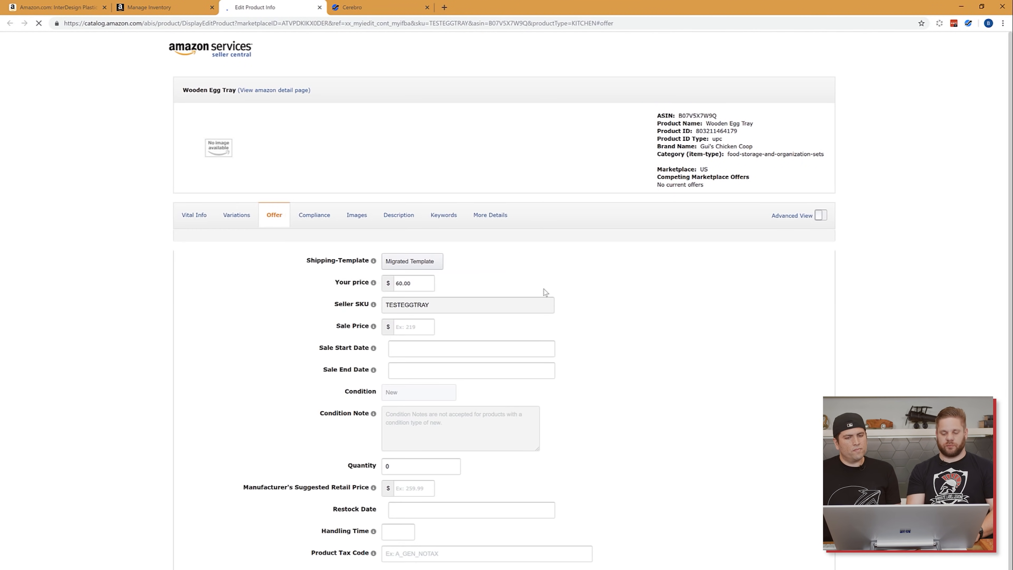
# Step: Circle the warning icons beside Images, Description and Vital Info on the Wooden Egg Tray edit page, then close the annotation
pyautogui.scroll(-1, 534, 287)
pyautogui.scroll(-1, 534, 286)
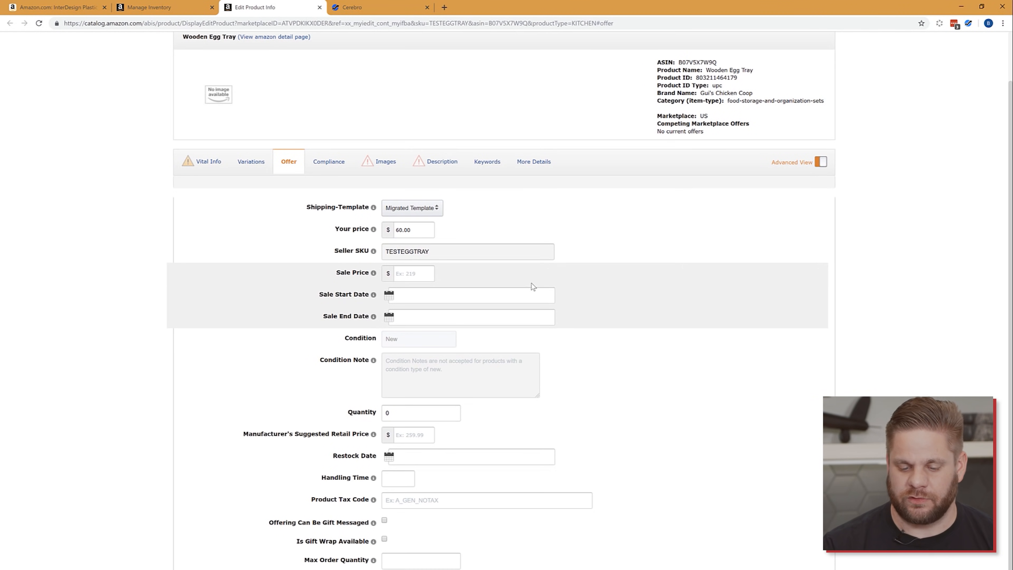
pyautogui.scroll(4, 534, 287)
pyautogui.press('super+F19')
pyautogui.moveTo(379, 88); pyautogui.dragTo(371, 90)
pyautogui.moveTo(441, 90)
pyautogui.mouseDown()
pyautogui.moveTo(449, 96)
pyautogui.moveTo(438, 91)
pyautogui.mouseUp()
pyautogui.moveTo(136, 91)
pyautogui.mouseDown()
pyautogui.moveTo(112, 100)
pyautogui.moveTo(140, 91)
pyautogui.mouseUp()
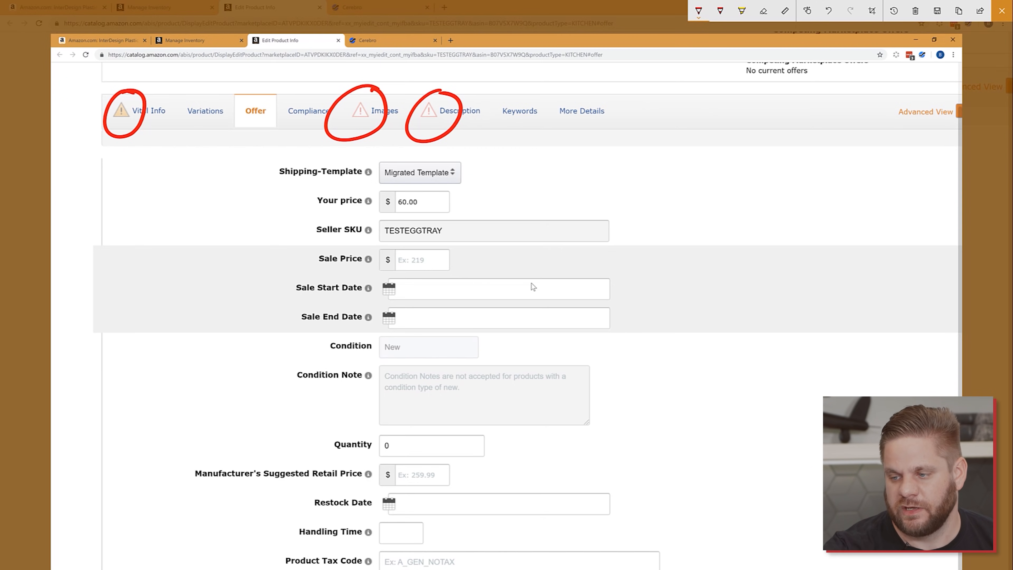
pyautogui.press('Escape')
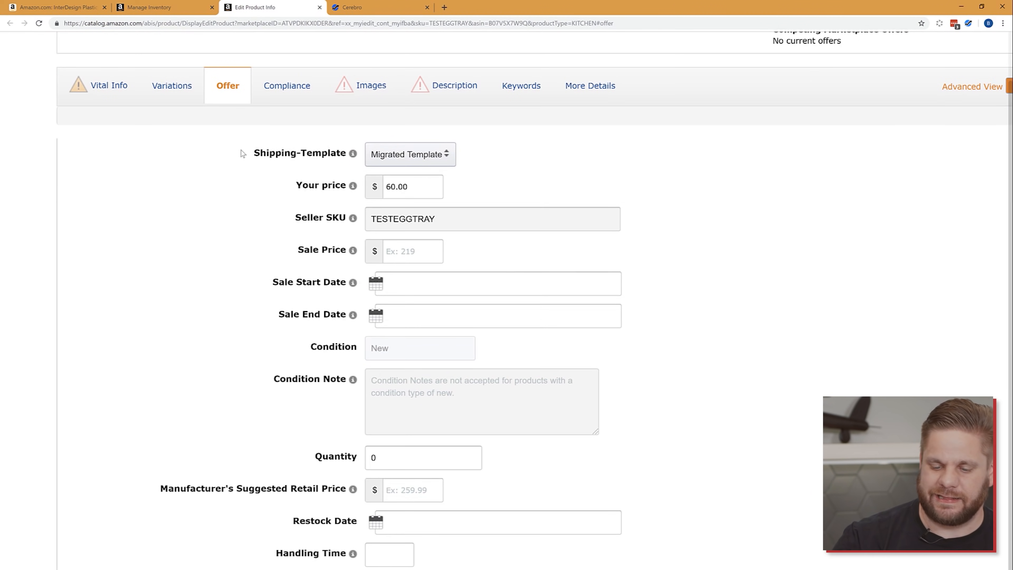
# Step: Open Vital Info and annotate it: circle the two color warnings, underline the product and brand names, and strike through Size
pyautogui.click(108, 85)
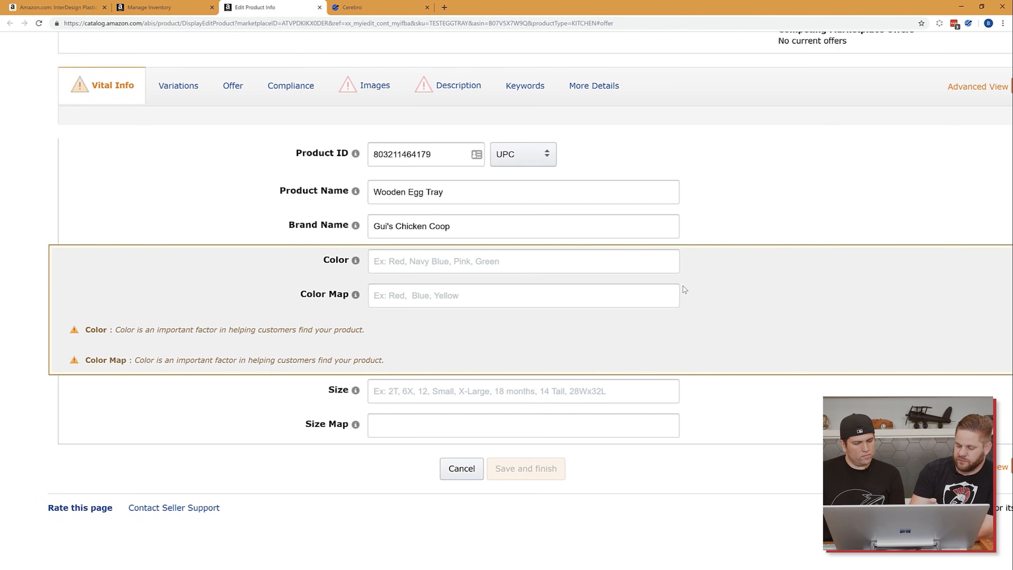
pyautogui.press('super+shift+s')
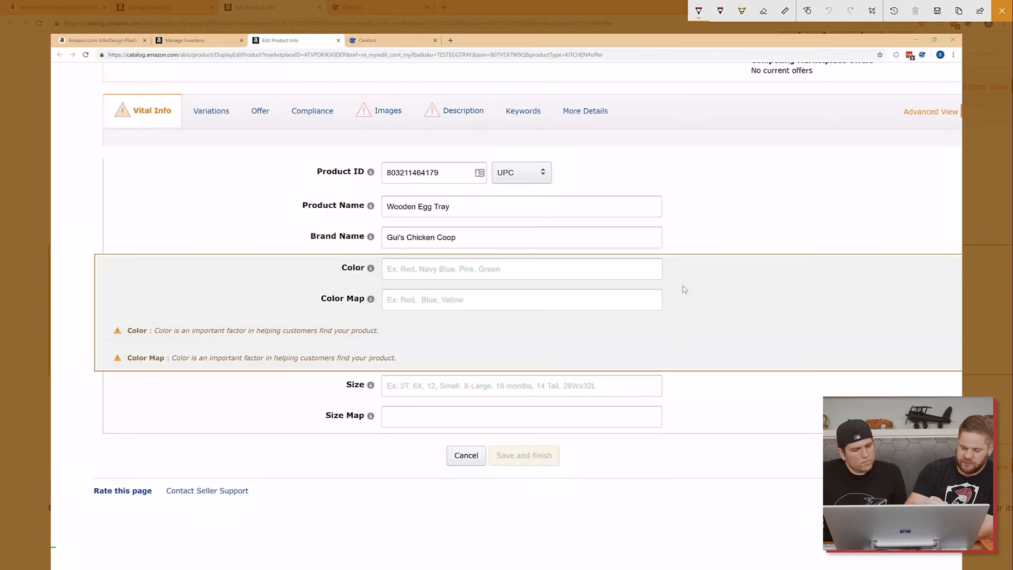
pyautogui.moveTo(111, 303)
pyautogui.mouseDown()
pyautogui.moveTo(103, 319)
pyautogui.moveTo(119, 297)
pyautogui.moveTo(96, 312)
pyautogui.mouseUp()
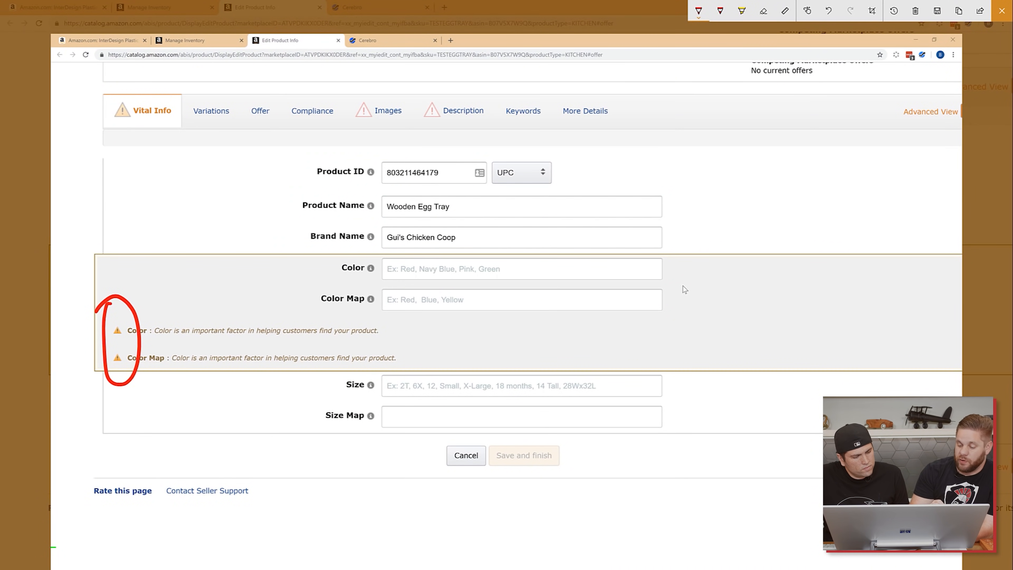
pyautogui.moveTo(465, 207)
pyautogui.mouseDown()
pyautogui.moveTo(487, 206)
pyautogui.moveTo(490, 236)
pyautogui.mouseUp()
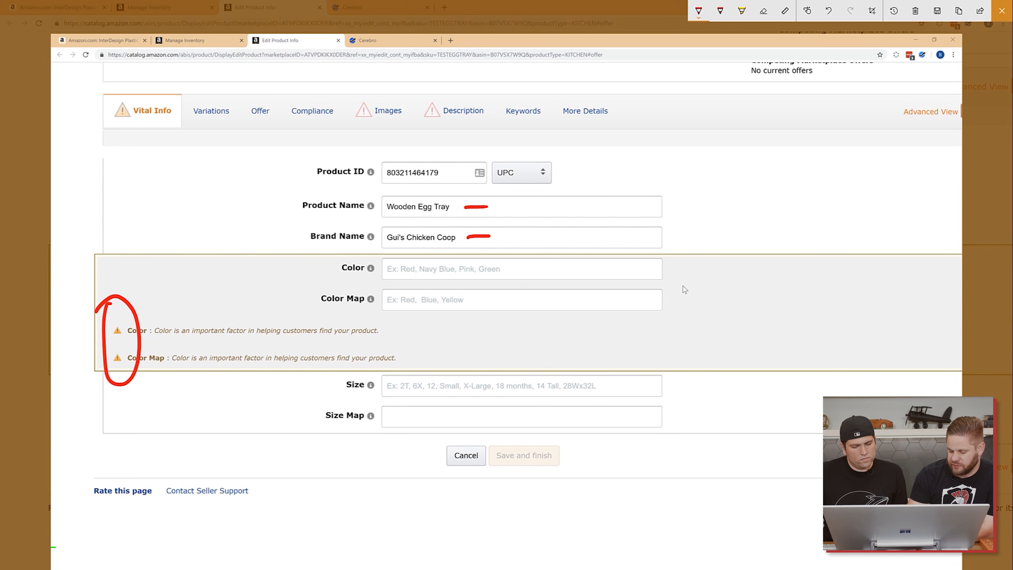
pyautogui.moveTo(384, 385); pyautogui.dragTo(612, 384)
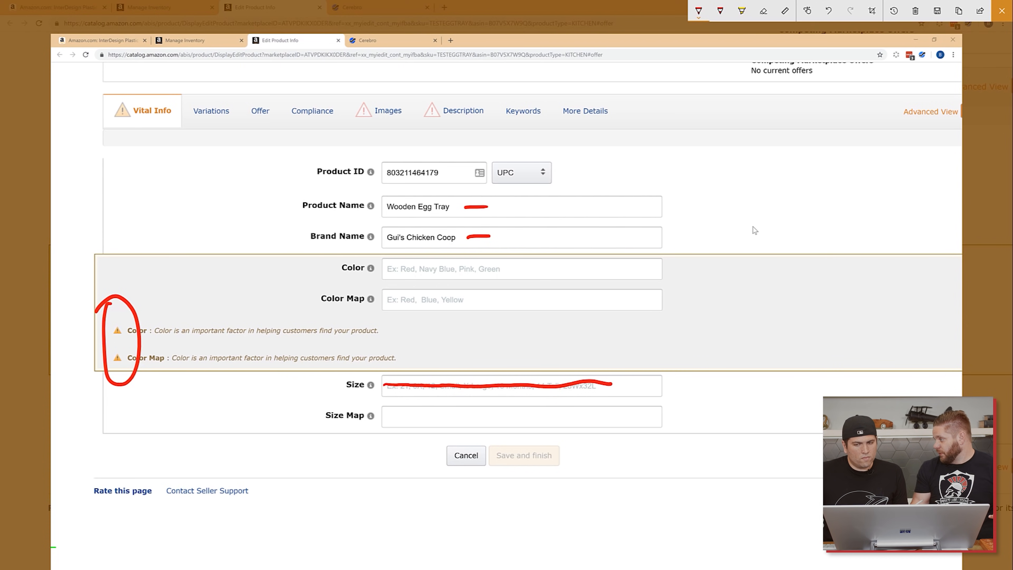
pyautogui.click(998, 19)
# Step: Set both the Color and the Color Map of the Wooden Egg Tray listing to Brown
pyautogui.click(479, 261)
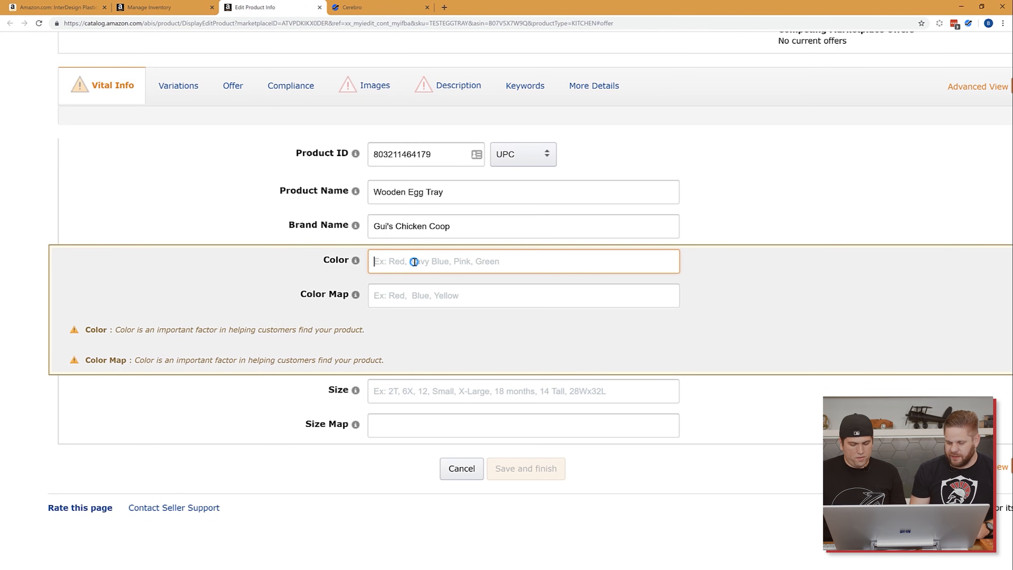
pyautogui.write('Brown')
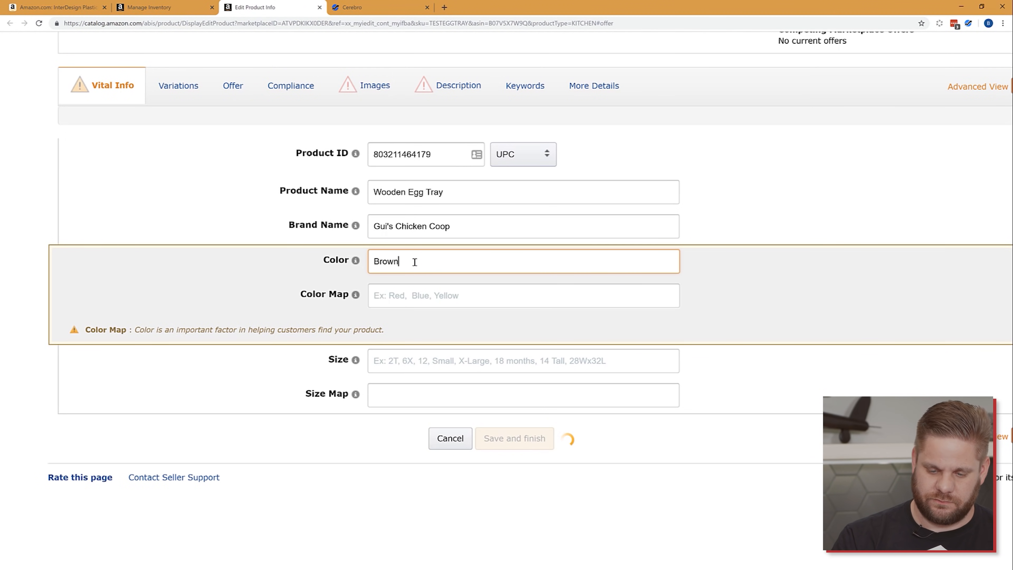
pyautogui.click(727, 528)
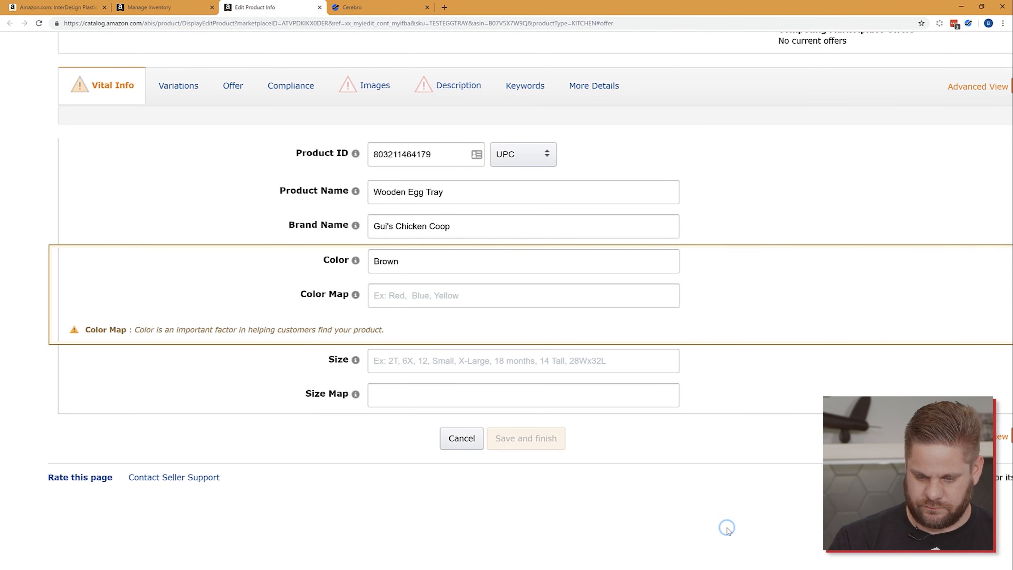
pyautogui.hscroll(3, 727, 528)
pyautogui.scroll(-1, 727, 528)
pyautogui.scroll(1, 726, 528)
pyautogui.hscroll(-3, 727, 528)
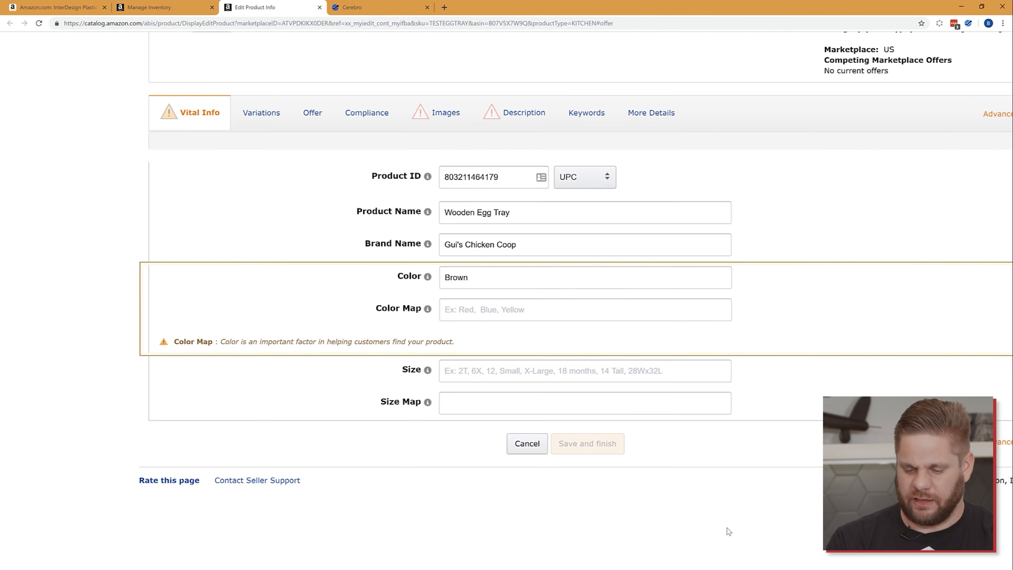
pyautogui.click(498, 310)
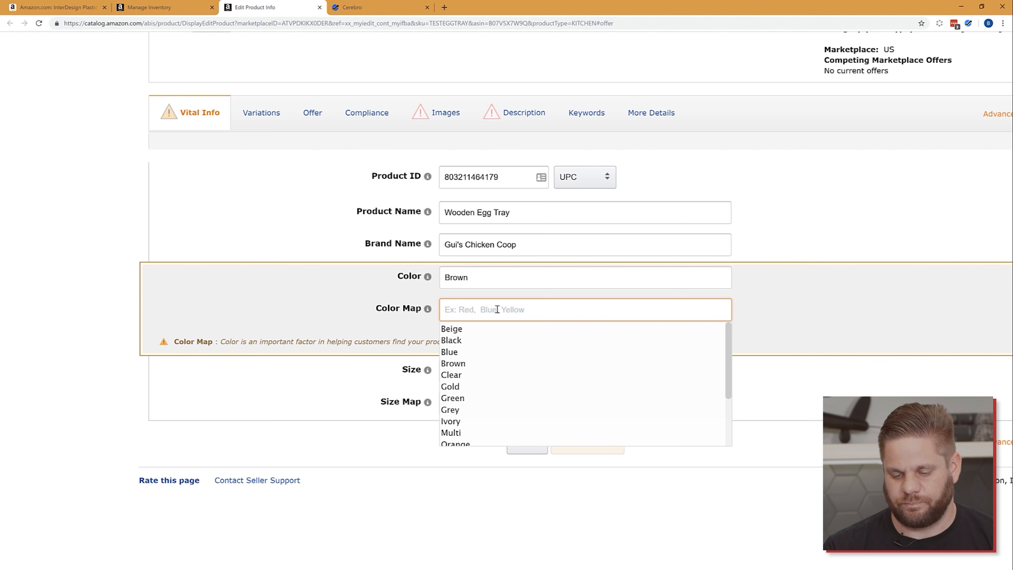
pyautogui.click(489, 363)
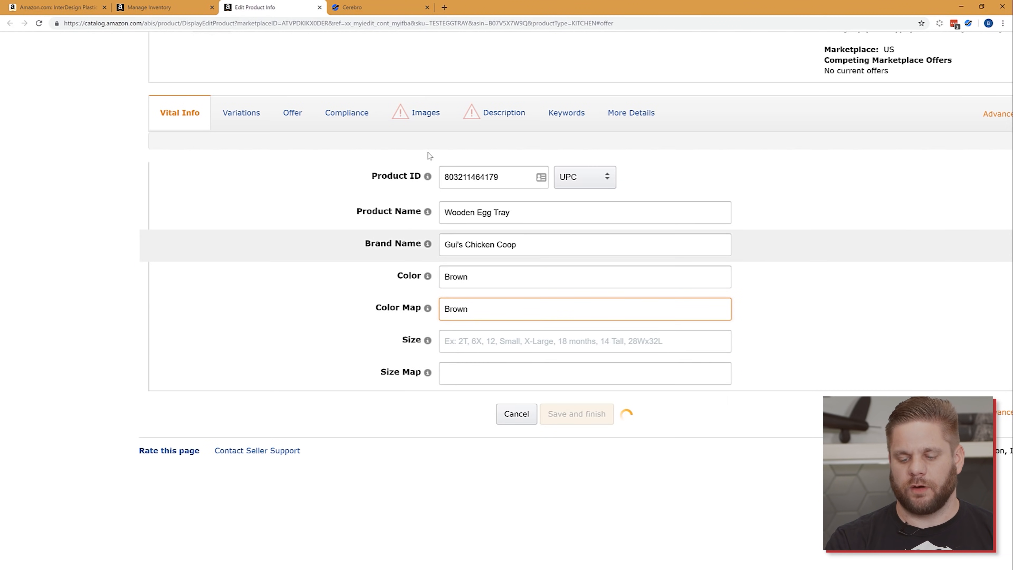
# Step: Circle the Color and Color Map labels and mark the Vital Info heading on screen captures of the page
pyautogui.press('super+w')
pyautogui.moveTo(441, 273)
pyautogui.mouseDown()
pyautogui.moveTo(450, 273)
pyautogui.moveTo(437, 269)
pyautogui.mouseUp()
pyautogui.moveTo(433, 302)
pyautogui.mouseDown()
pyautogui.moveTo(421, 324)
pyautogui.moveTo(427, 303)
pyautogui.mouseUp()
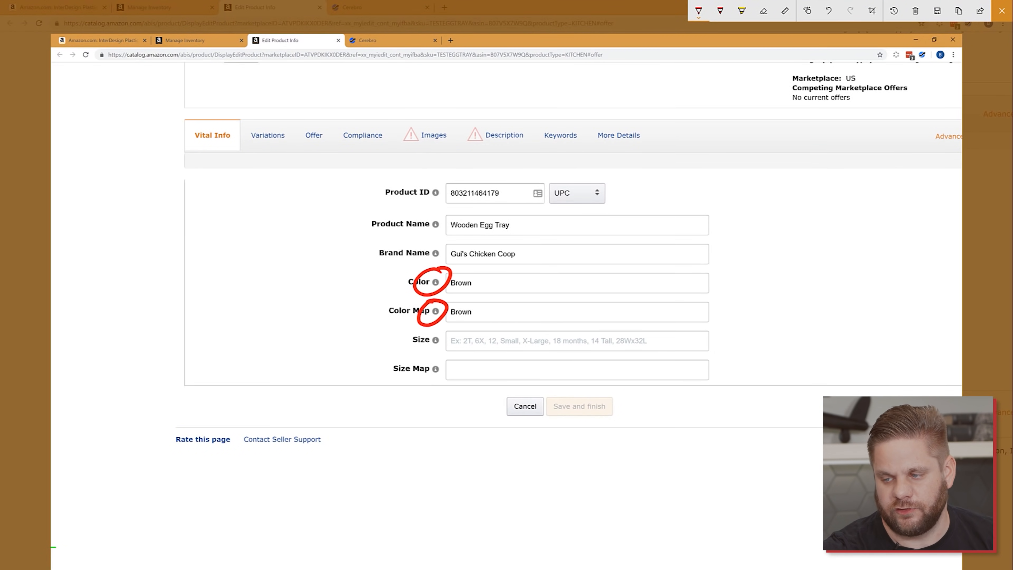
pyautogui.click(1002, 10)
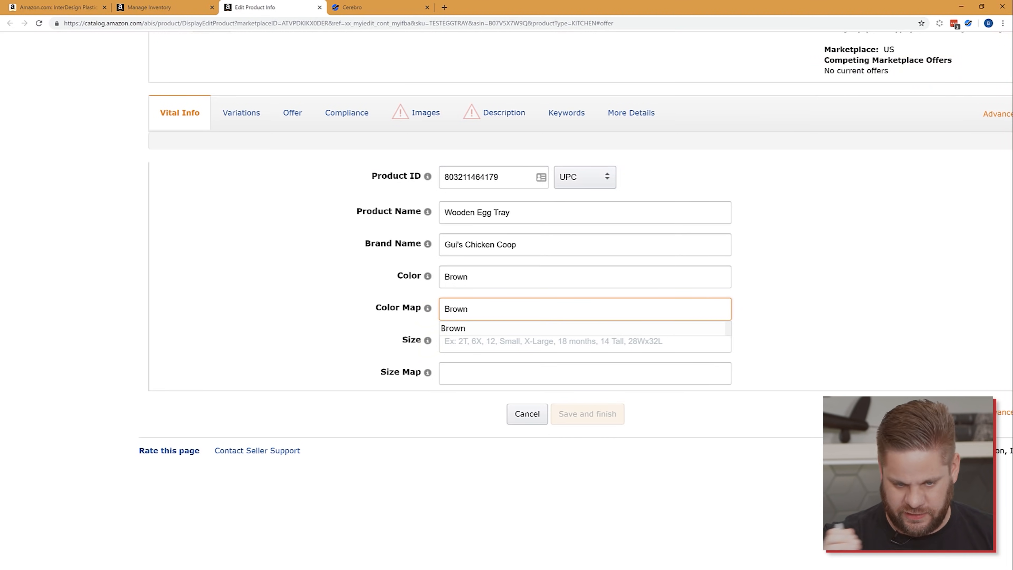
pyautogui.press('super+w')
pyautogui.moveTo(202, 110)
pyautogui.mouseDown()
pyautogui.moveTo(188, 113)
pyautogui.moveTo(214, 119)
pyautogui.moveTo(183, 108)
pyautogui.mouseUp()
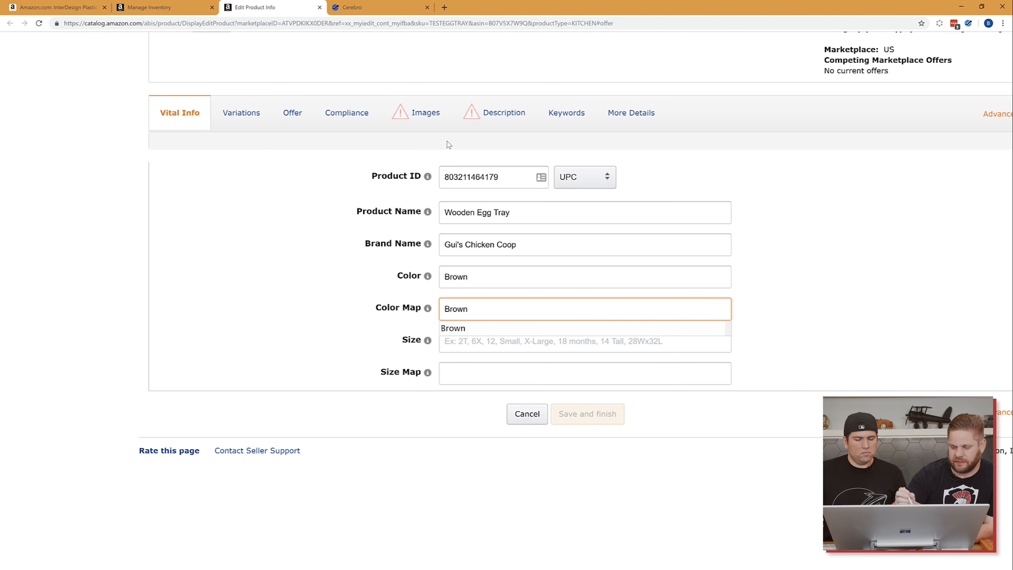
# Step: Open the listing's Description section and review its Product Description and Key Product Features fields
pyautogui.click(498, 127)
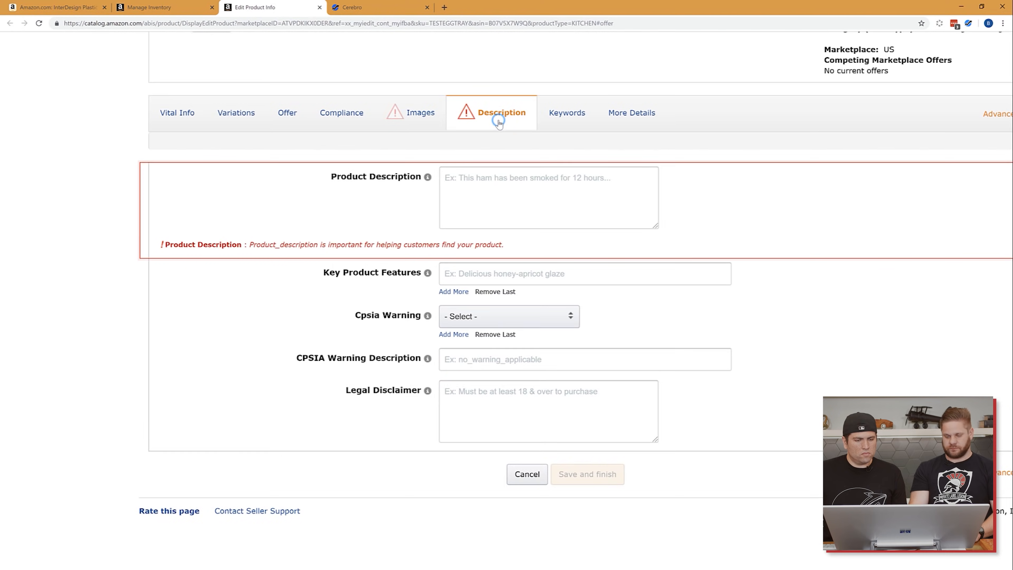
pyautogui.scroll(3, 622, 187)
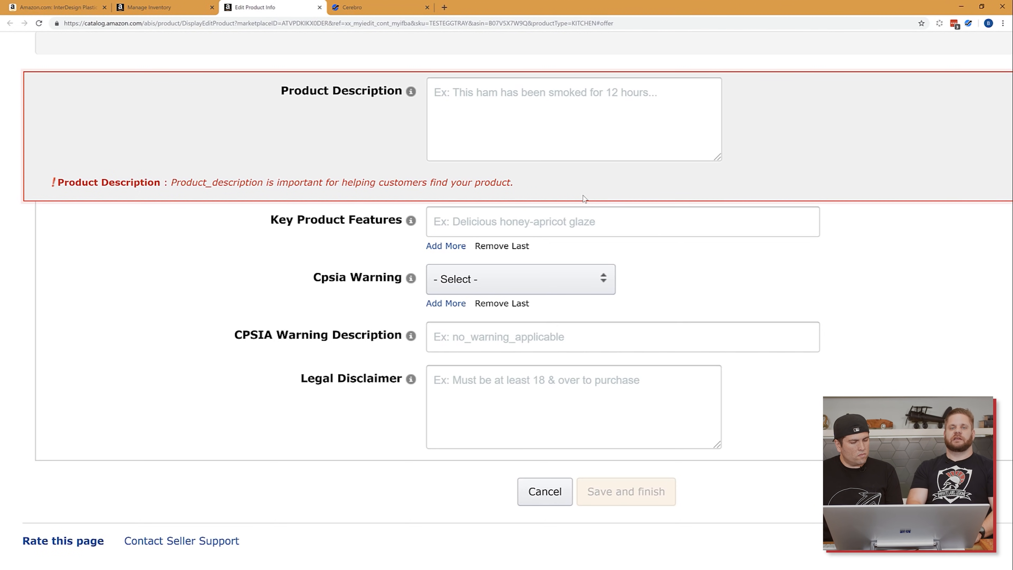
pyautogui.scroll(3, 584, 198)
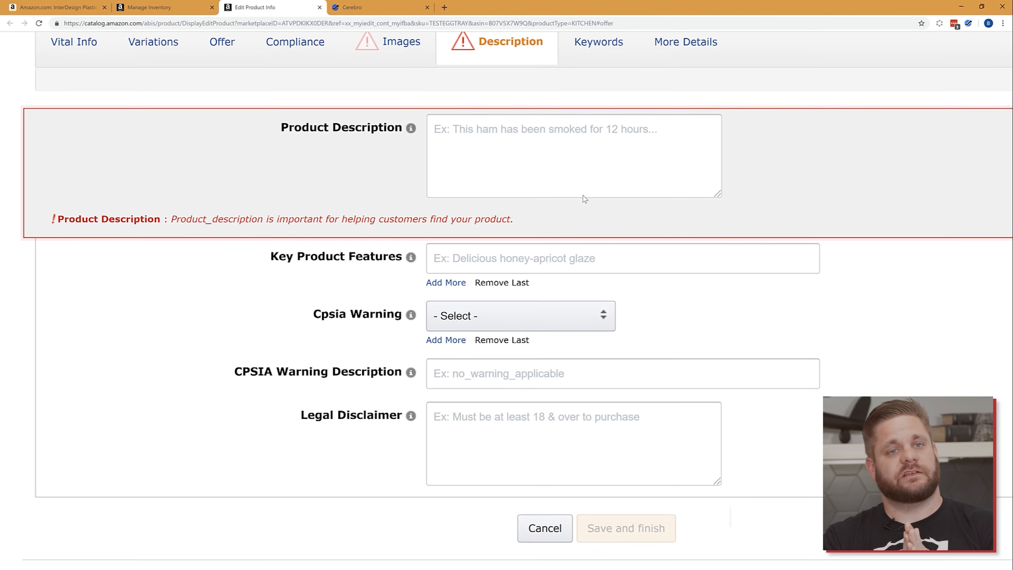
pyautogui.scroll(-1, 517, 301)
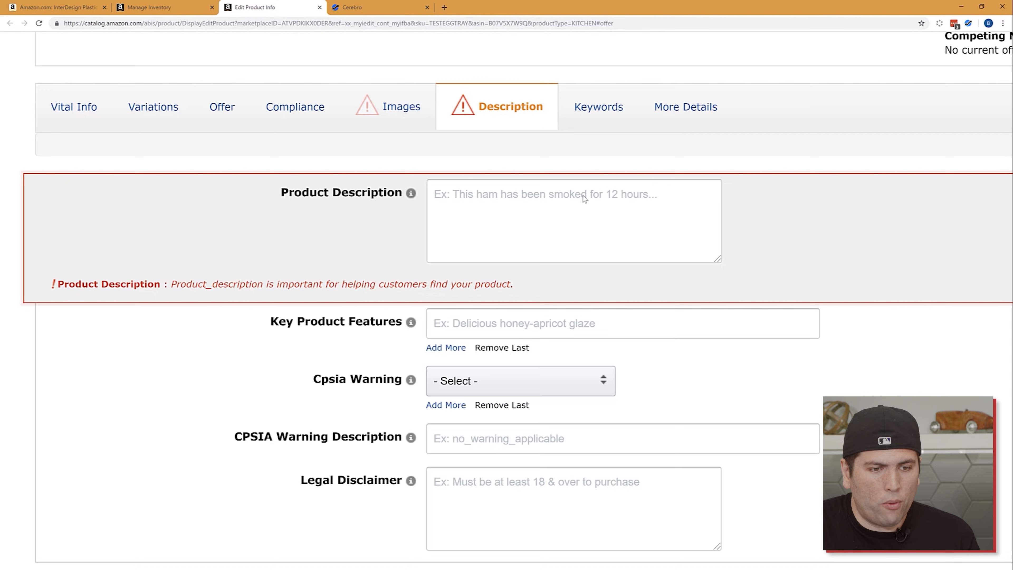
# Step: Switch to the Cerebro keyword results and open the Scribbles listing optimizer in a new browser tab
pyautogui.click(377, 10)
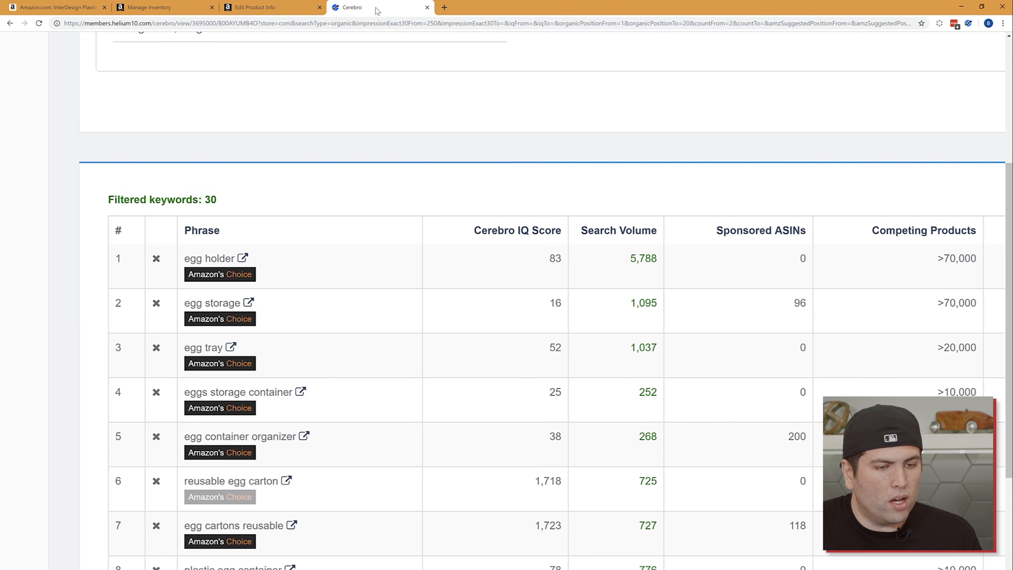
pyautogui.hscroll(-5, 506, 299)
pyautogui.scroll(-5, 507, 299)
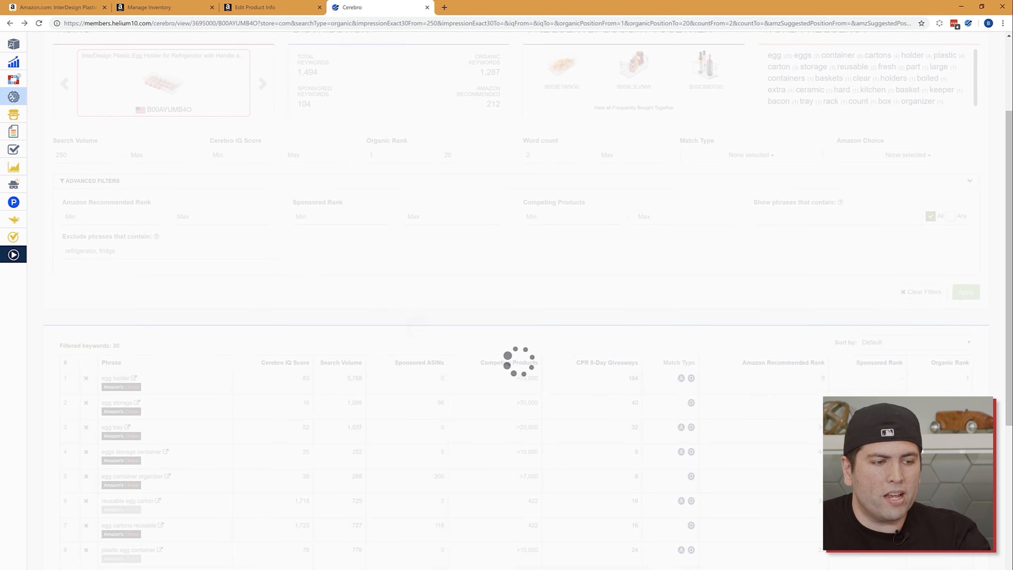
pyautogui.moveTo(20, 80)
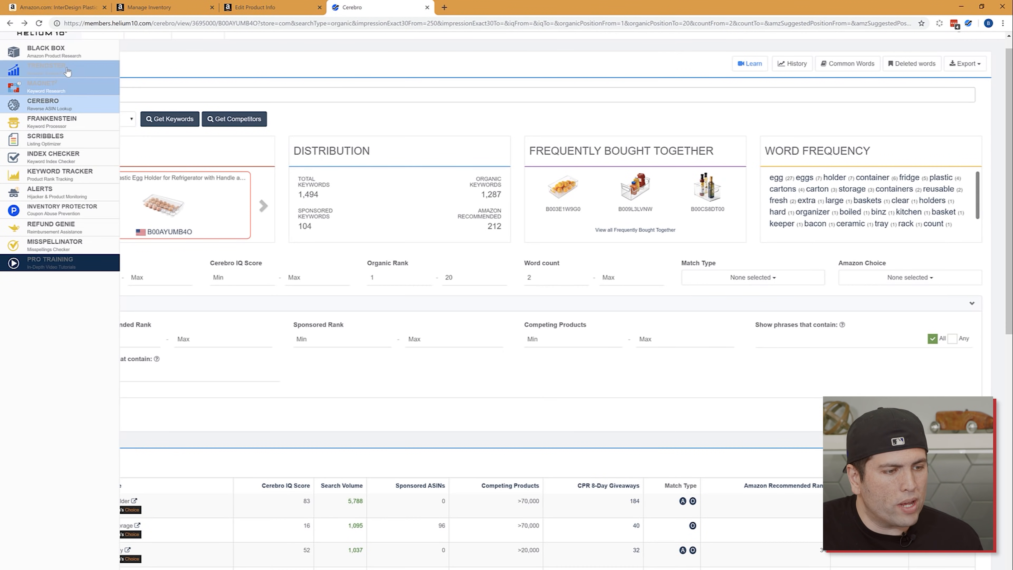
pyautogui.rightClick(46, 136)
pyautogui.click(82, 142)
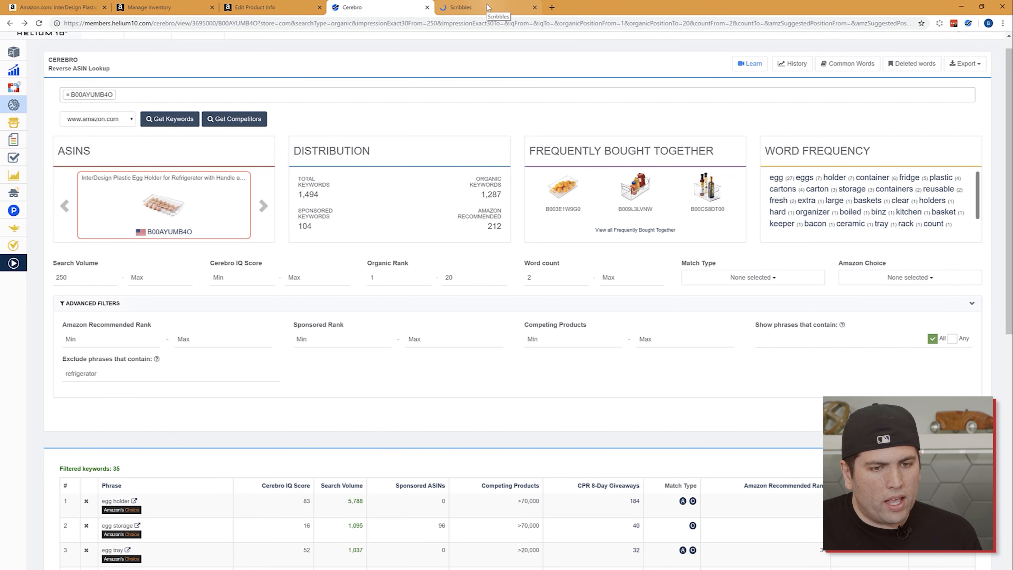
pyautogui.scroll(-2, 257, 428)
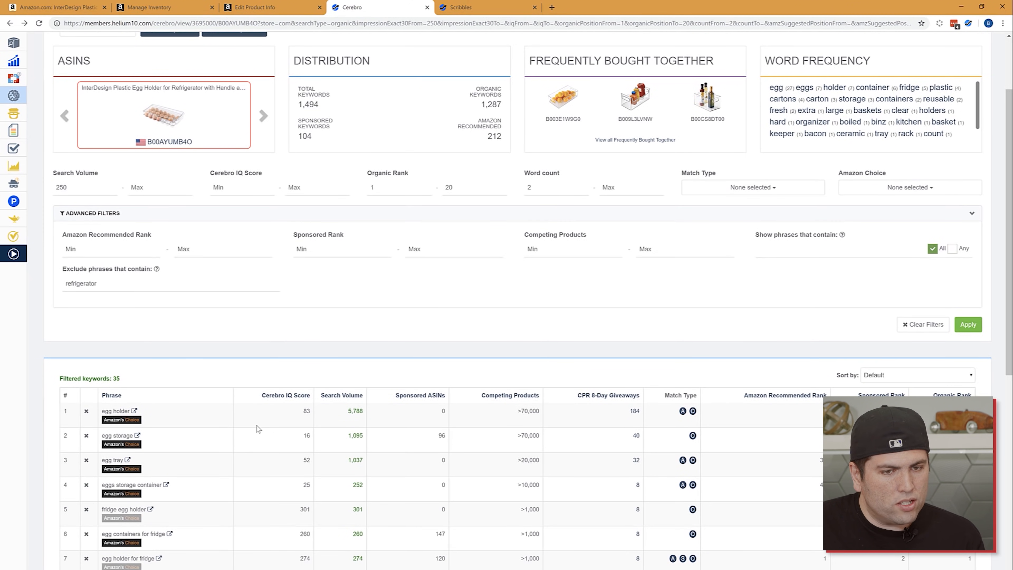
# Step: Enter "egg holder", "egg storage" and "egg tray" on separate lines of the Scribbles keyword list
pyautogui.click(495, 13)
pyautogui.click(104, 243)
pyautogui.write('egg holder')
pyautogui.press('Return')
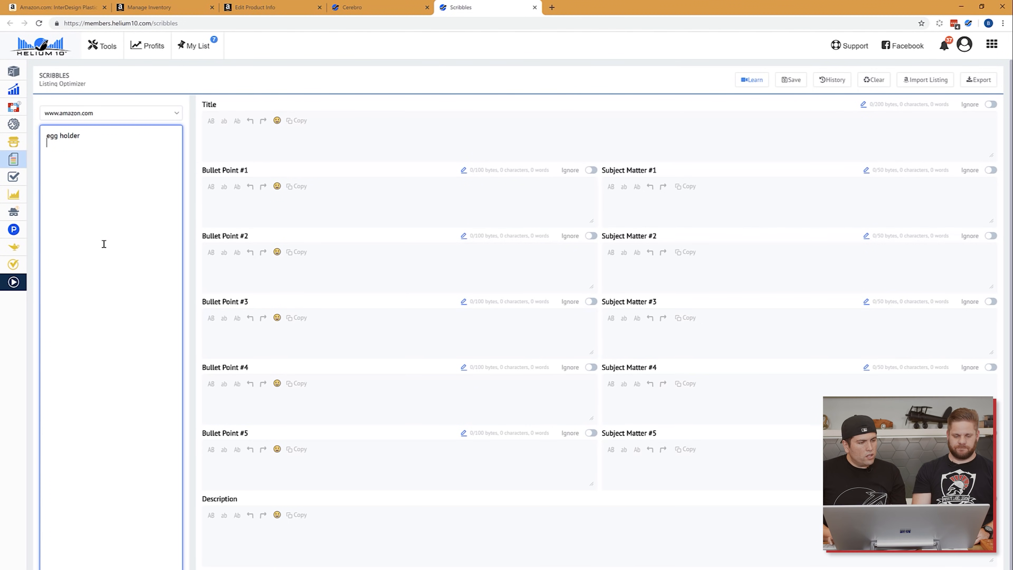
pyautogui.write('egg storage ')
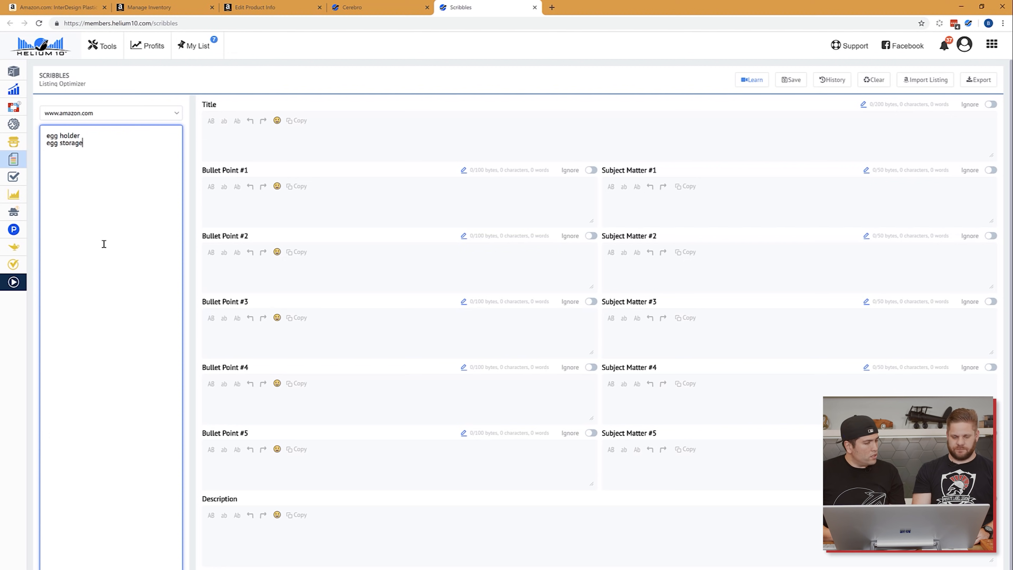
pyautogui.write('egg tray')
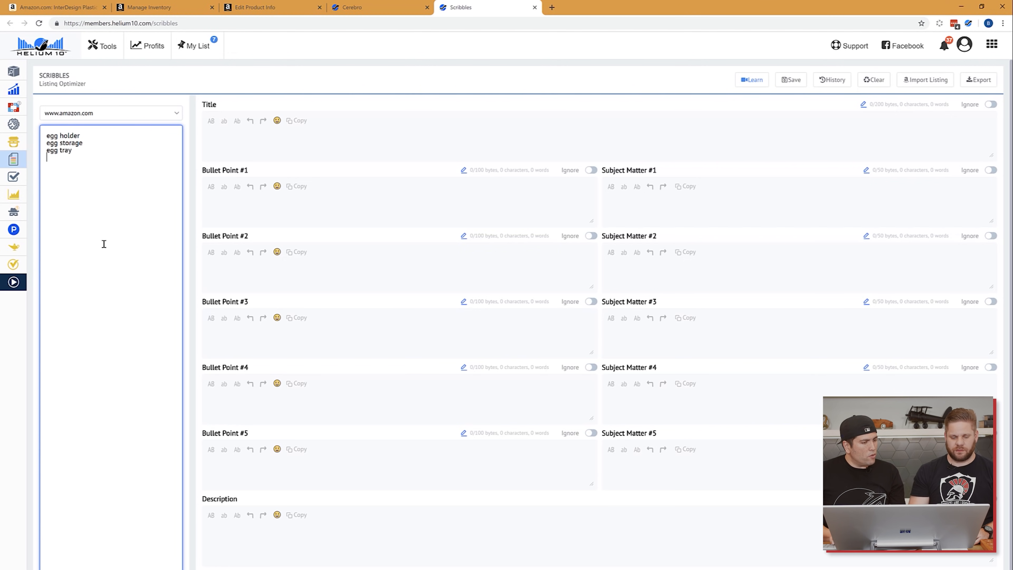
pyautogui.press('Return')
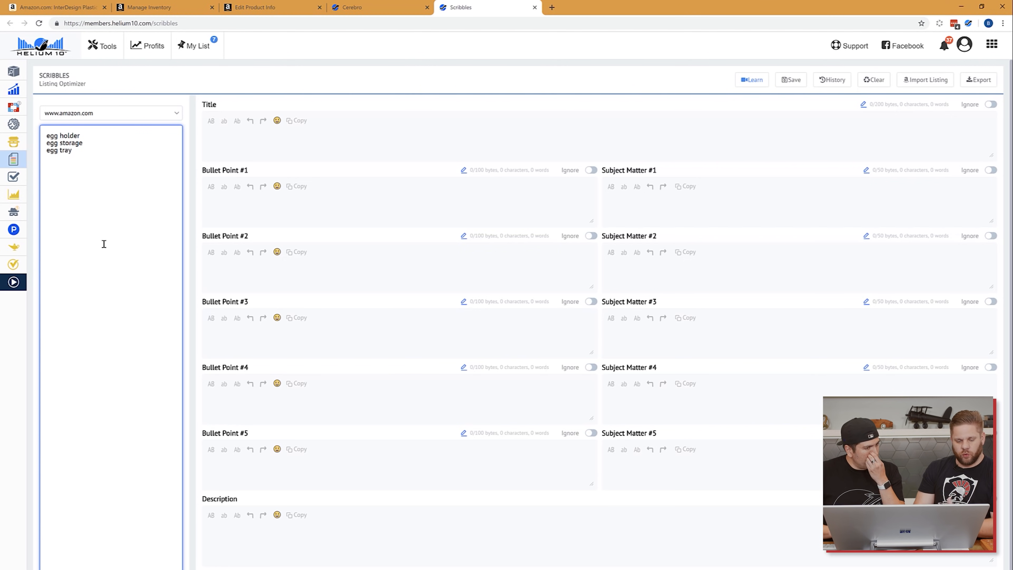
# Step: Add "wooden egg tray", "rustic egg tray" and "egg tray wood" as further lines of the Scribbles keyword list
pyautogui.write('wooden e')
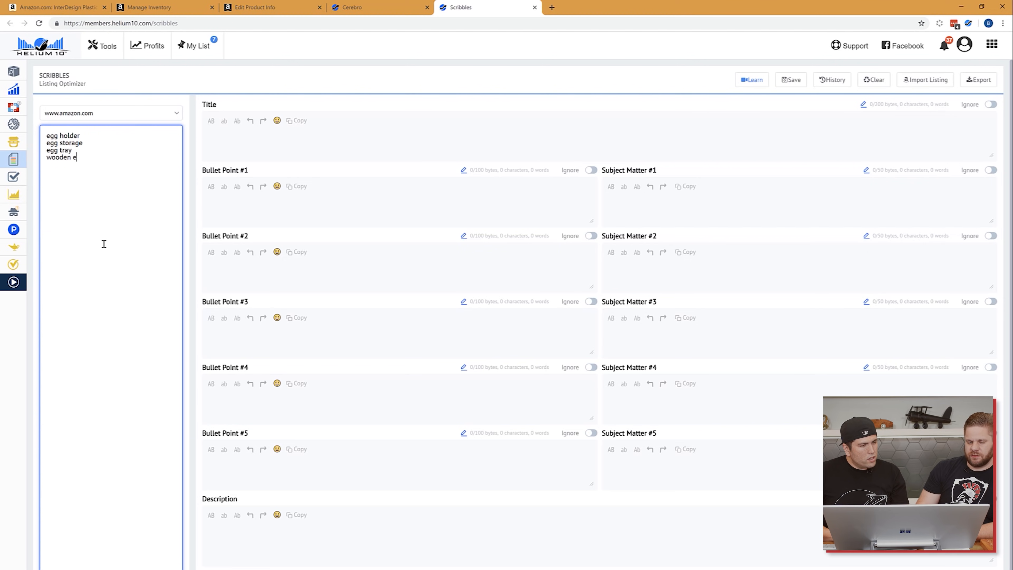
pyautogui.write('gg tray')
pyautogui.press('Return')
pyautogui.write('woo')
pyautogui.press('BackSpace')
pyautogui.press('BackSpace')
pyautogui.press('BackSpace')
pyautogui.write('rustic egg tray')
pyautogui.press('Return')
pyautogui.write('egg tray wood')
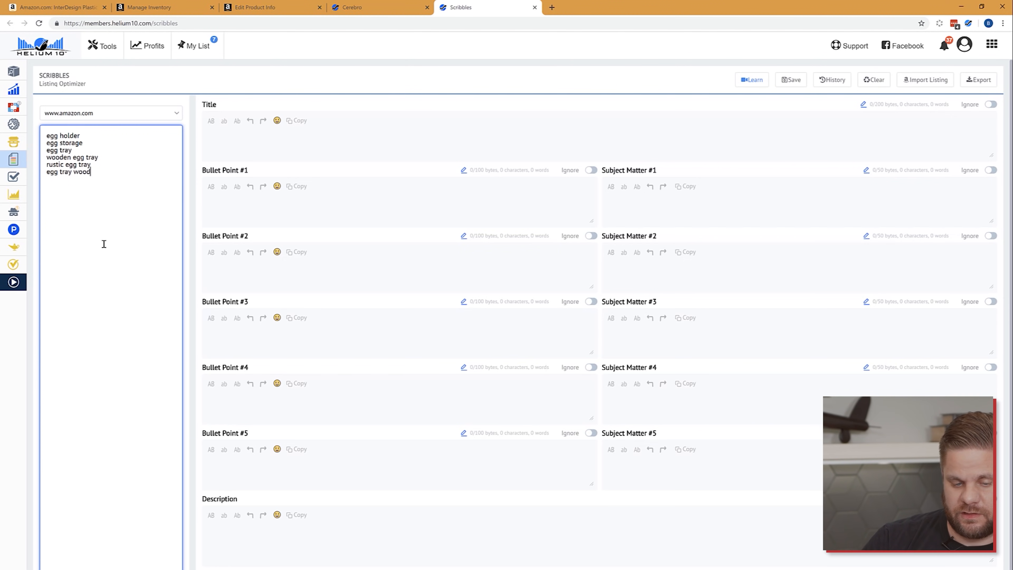
# Step: Add "rustic egg holder", "wooden egg holder" and "egg holder wood" as further lines of the Scribbles keyword list
pyautogui.press('Return')
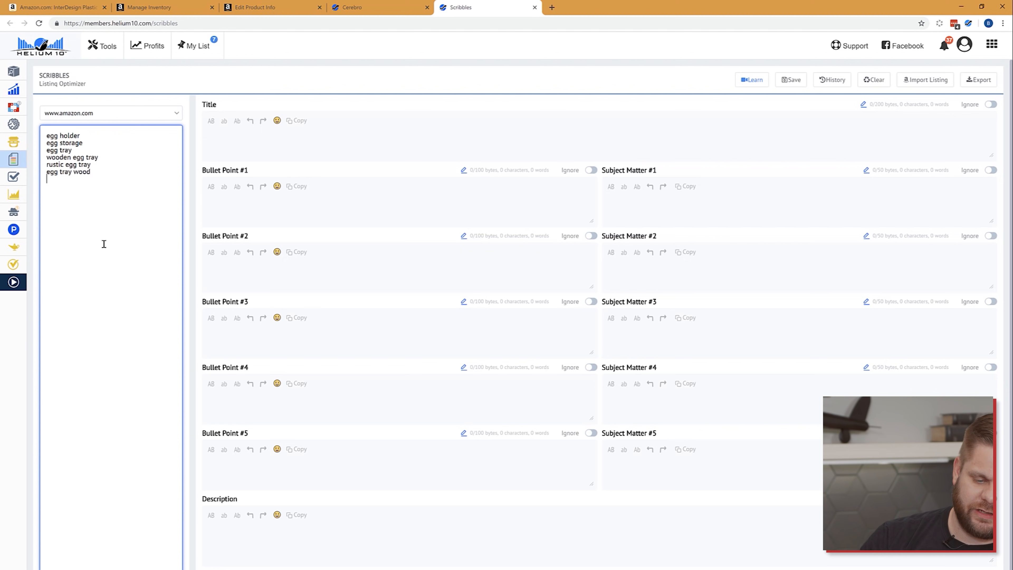
pyautogui.write('rustic eg')
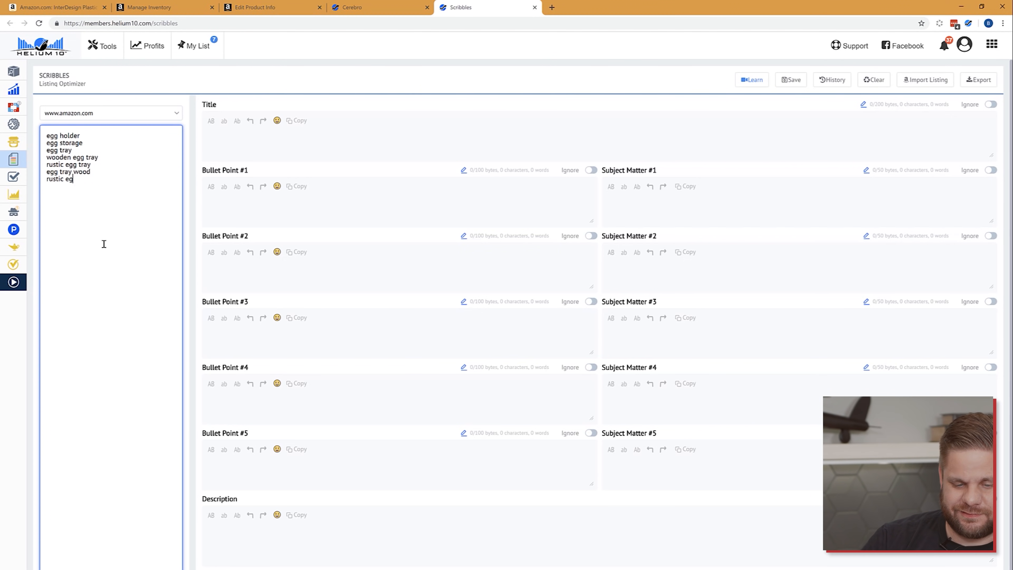
pyautogui.write('g holder')
pyautogui.press('Return')
pyautogui.write('wooden egg holder ')
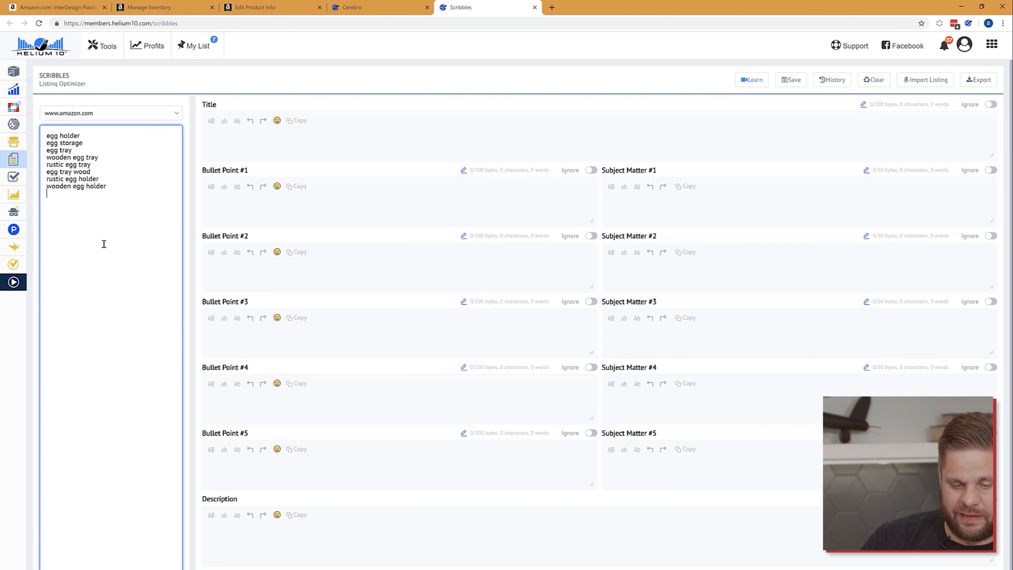
pyautogui.write('egg holder wood')
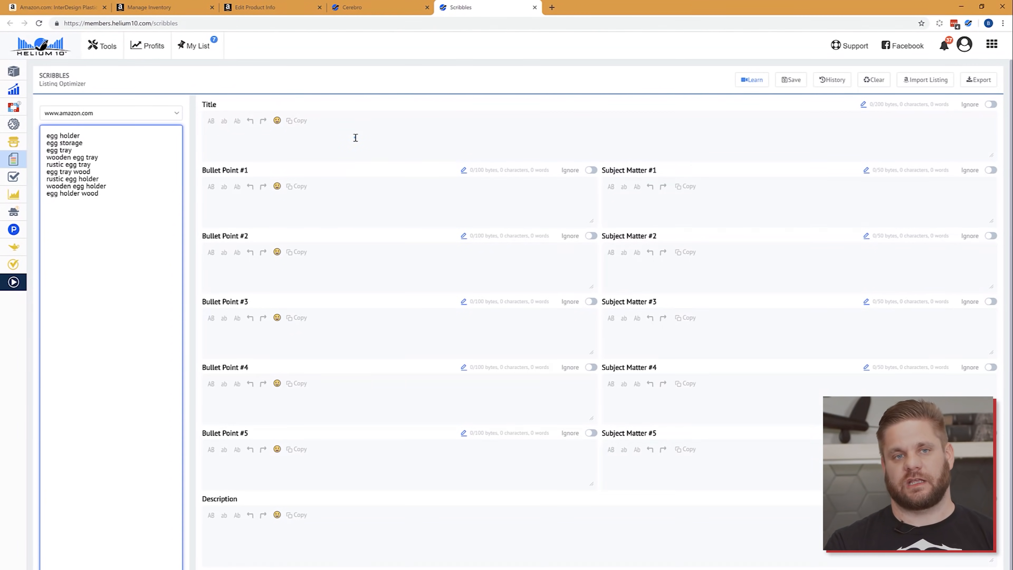
# Step: Enter "Wooden Egg Tray" as the listing's Title in Scribbles
pyautogui.click(355, 138)
pyautogui.write('Wooden E')
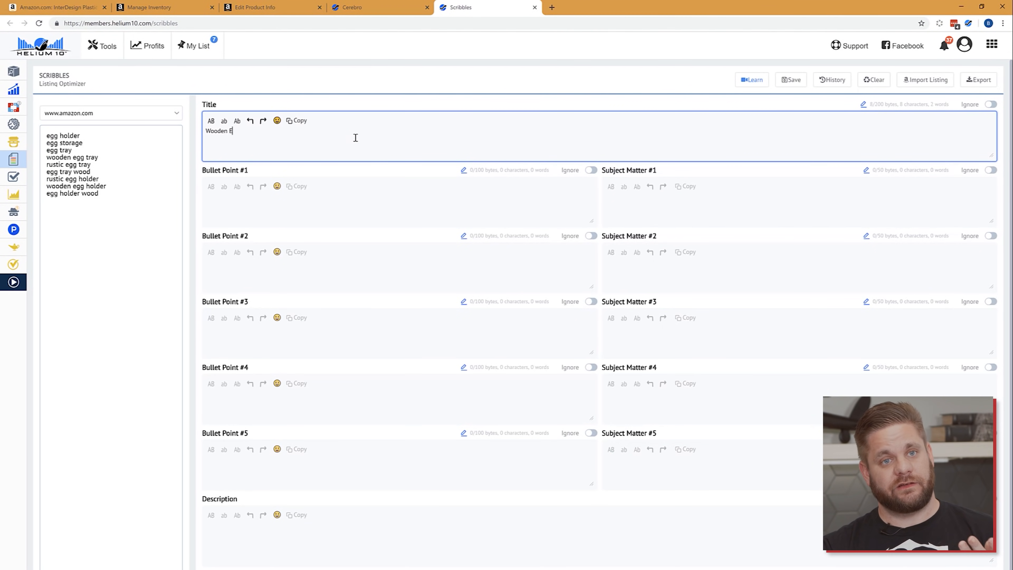
pyautogui.scroll(3, 356, 138)
pyautogui.hscroll(-3, 355, 138)
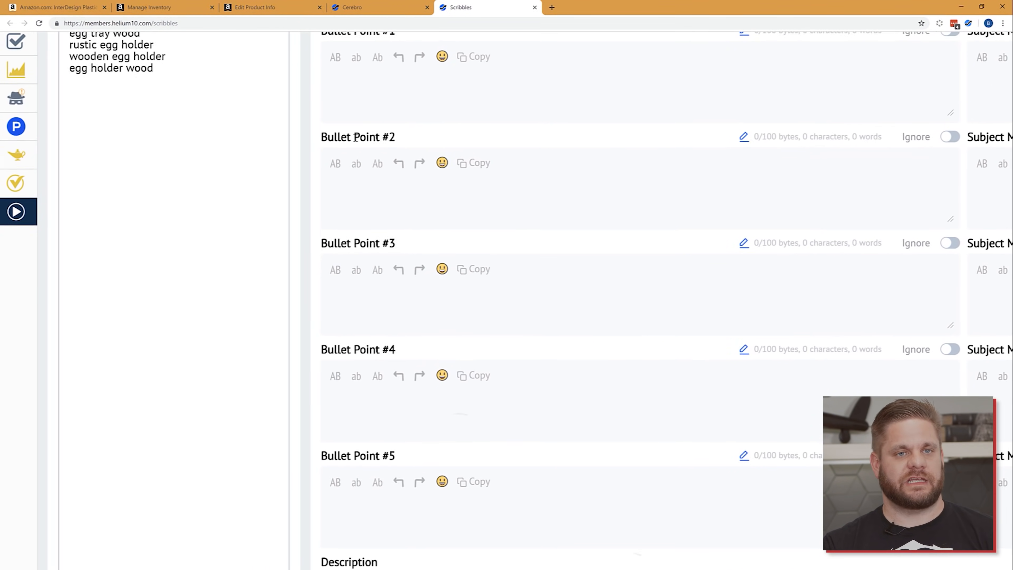
pyautogui.scroll(1, 355, 138)
pyautogui.scroll(2, 355, 138)
pyautogui.write('gg Tray')
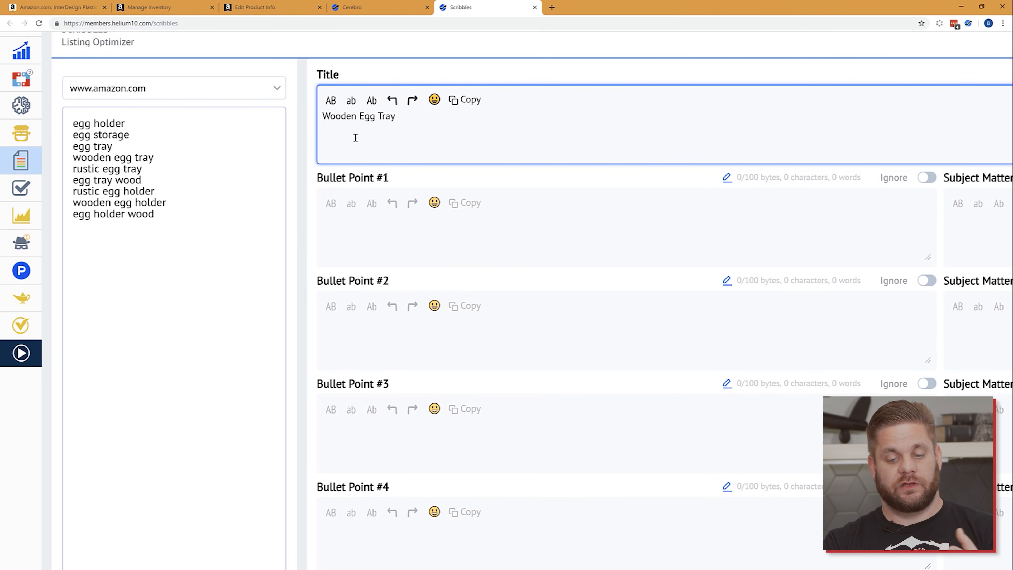
# Step: Examine the Words and Phrases lists to see which keywords the title already uses
pyautogui.scroll(-1, 285, 178)
pyautogui.scroll(3, 284, 177)
pyautogui.scroll(-1, 285, 178)
pyautogui.scroll(-2, 284, 178)
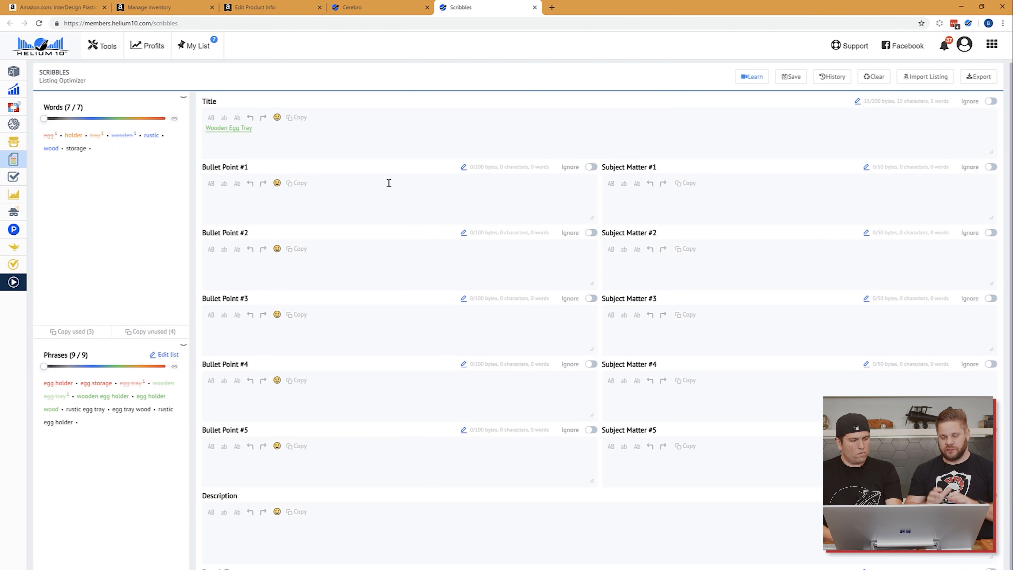
pyautogui.scroll(2, 390, 184)
pyautogui.scroll(-3, 389, 186)
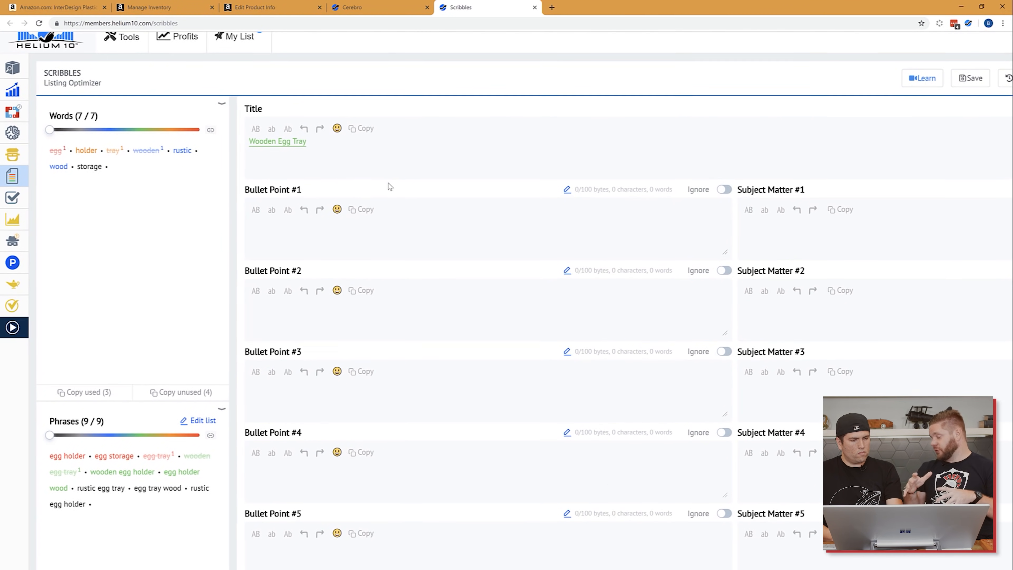
pyautogui.scroll(4, 390, 186)
pyautogui.scroll(-1, 390, 187)
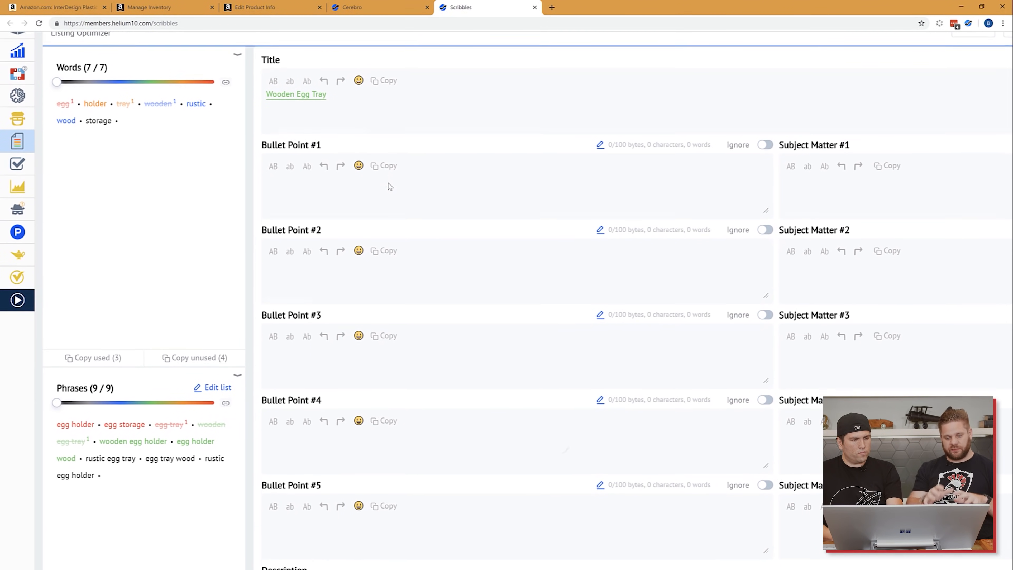
pyautogui.scroll(-1, 391, 186)
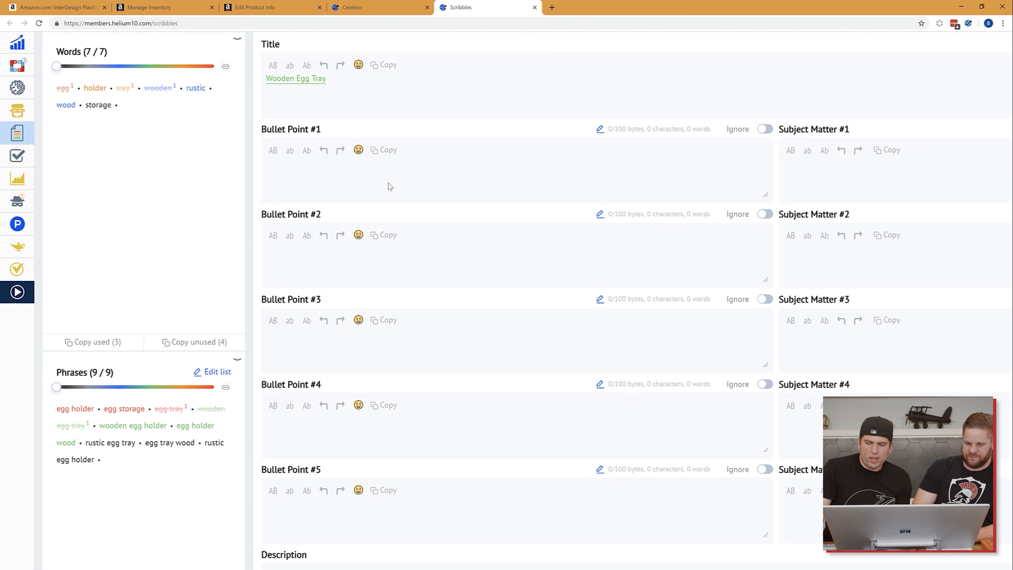
# Step: Circle the Words list and the Phrases list in red on a screen snapshot, then discard the snapshot
pyautogui.press('super+w')
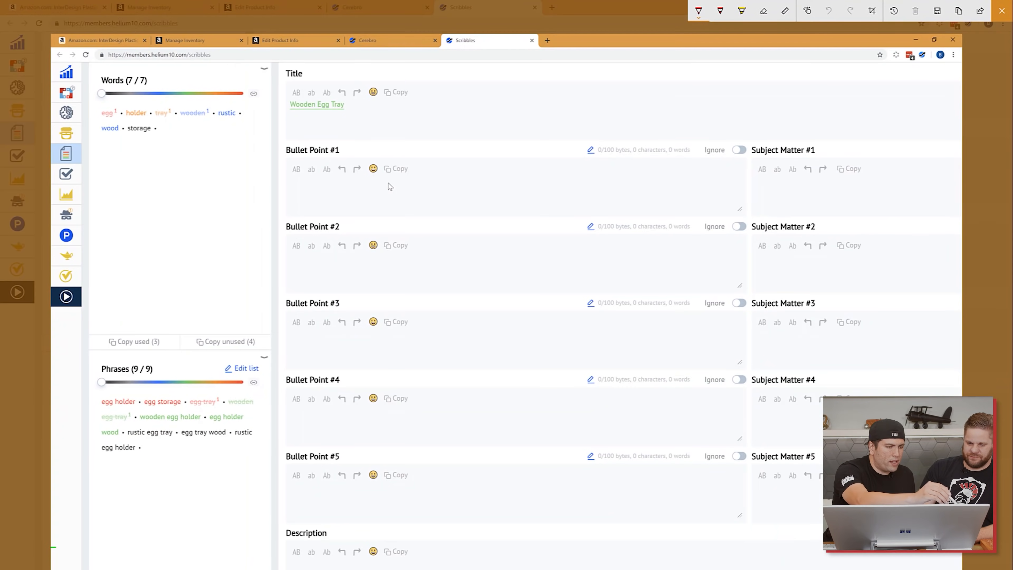
pyautogui.moveTo(95, 71)
pyautogui.mouseDown()
pyautogui.moveTo(112, 69)
pyautogui.moveTo(211, 192)
pyautogui.moveTo(187, 67)
pyautogui.moveTo(109, 68)
pyautogui.mouseUp()
pyautogui.moveTo(117, 343)
pyautogui.mouseDown()
pyautogui.moveTo(79, 375)
pyautogui.moveTo(176, 511)
pyautogui.moveTo(225, 343)
pyautogui.moveTo(100, 352)
pyautogui.mouseUp()
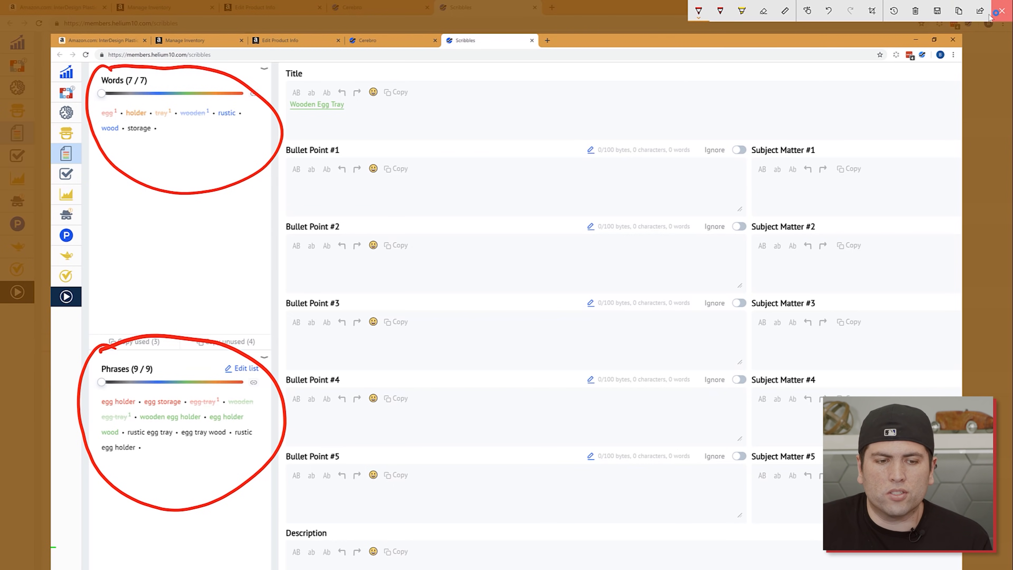
pyautogui.click(1002, 11)
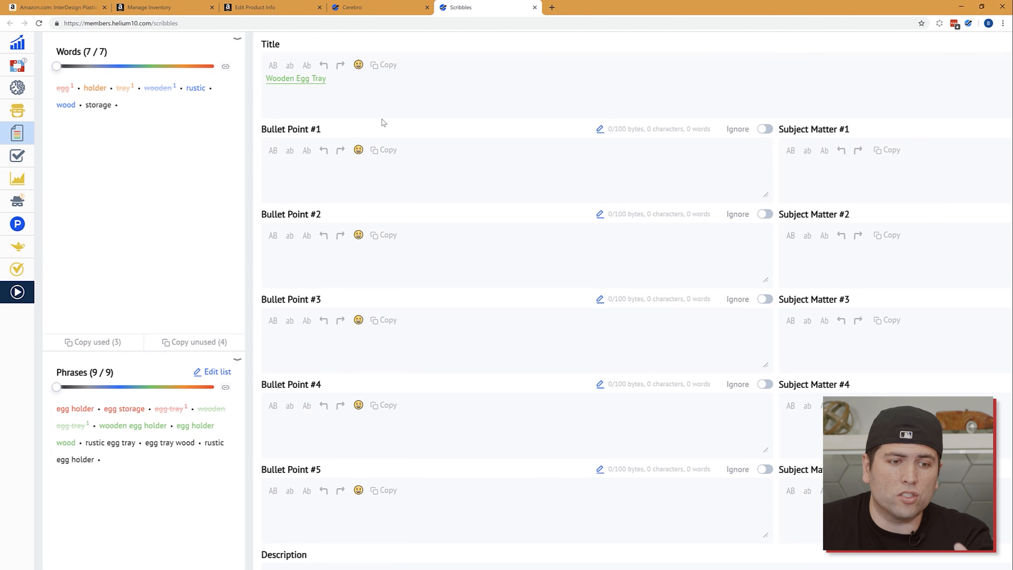
# Step: Write "Great rustic egg tray" as the text of Bullet Point #1
pyautogui.scroll(4, 381, 120)
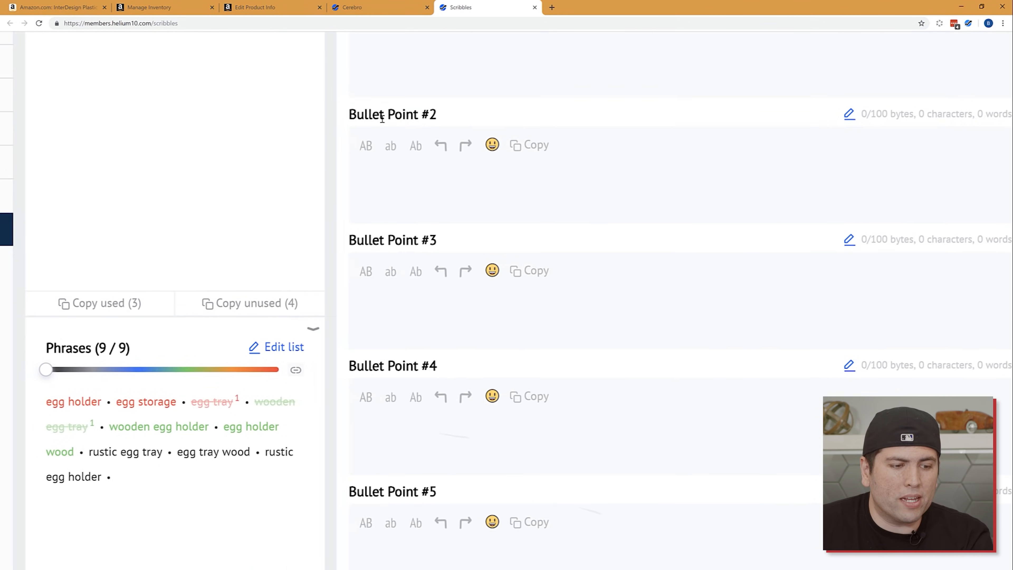
pyautogui.scroll(-3, 381, 119)
pyautogui.scroll(1, 381, 121)
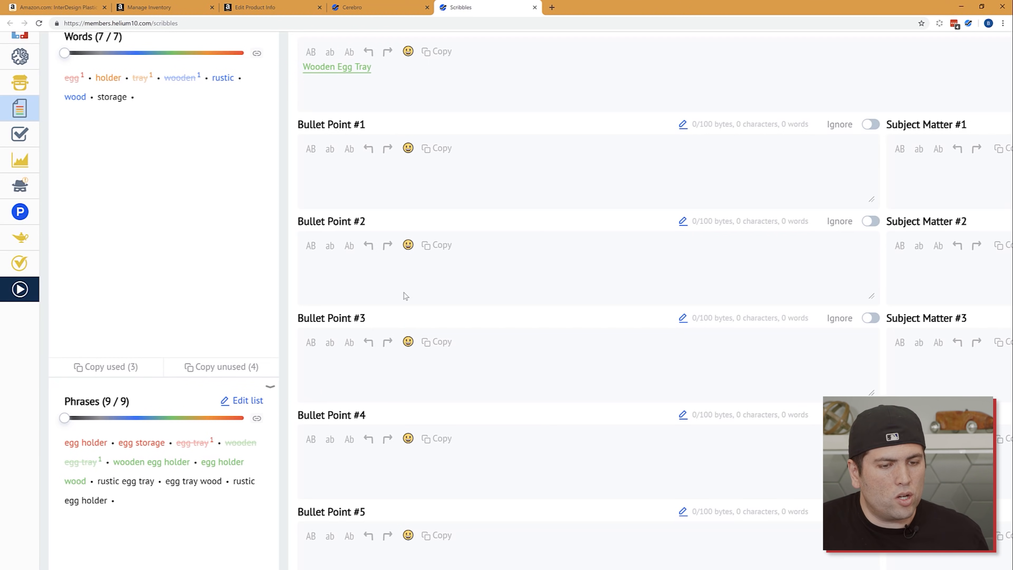
pyautogui.click(487, 196)
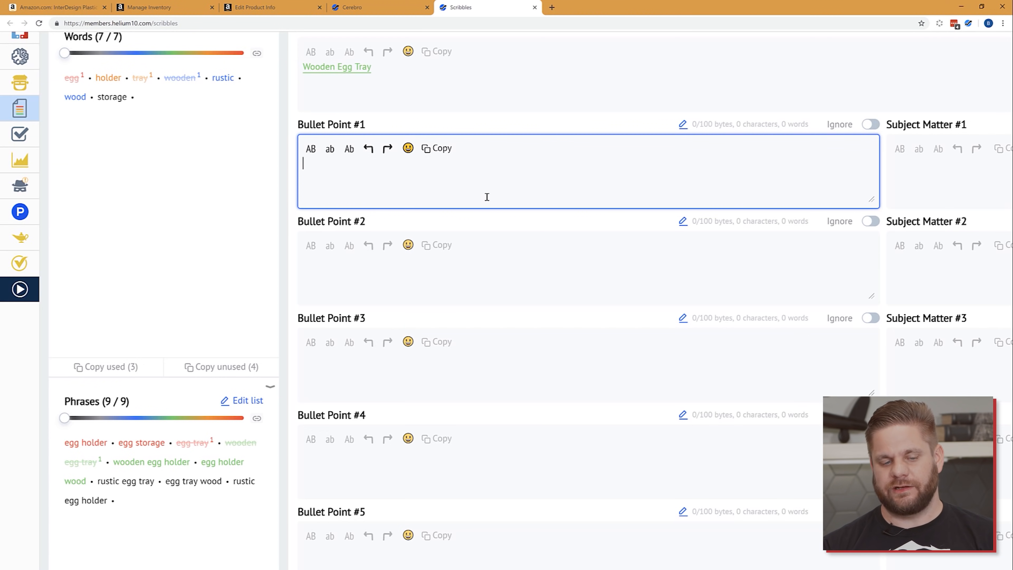
pyautogui.write('Great rust')
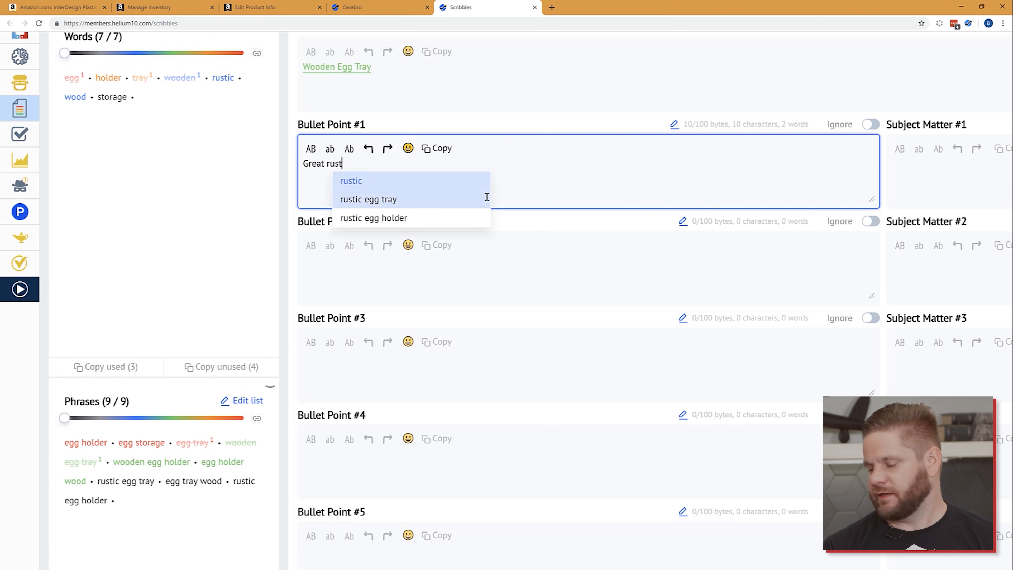
pyautogui.write('ic woo')
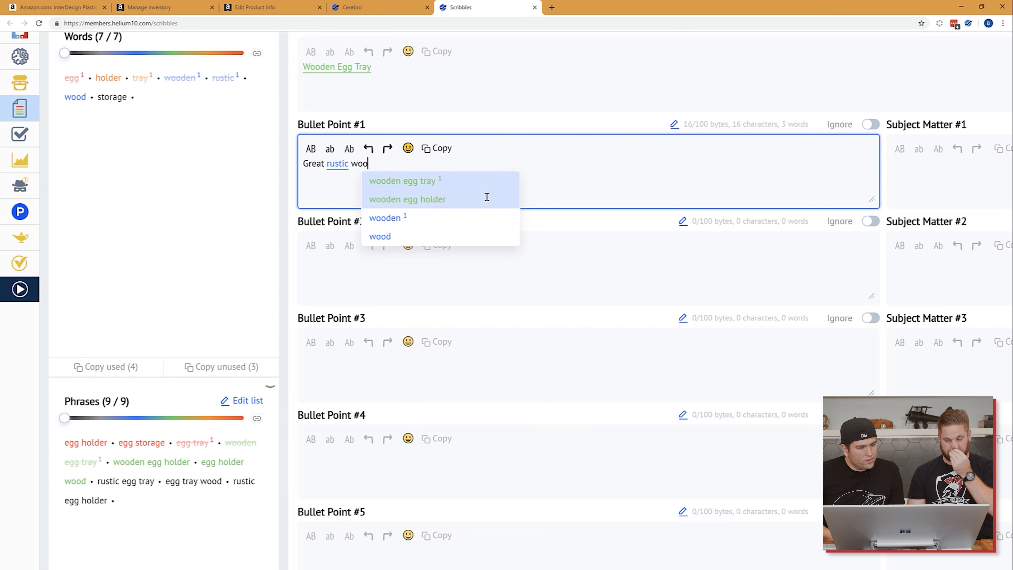
pyautogui.press('BackSpace')
pyautogui.press('BackSpace')
pyautogui.press('BackSpace')
pyautogui.write('egg tray')
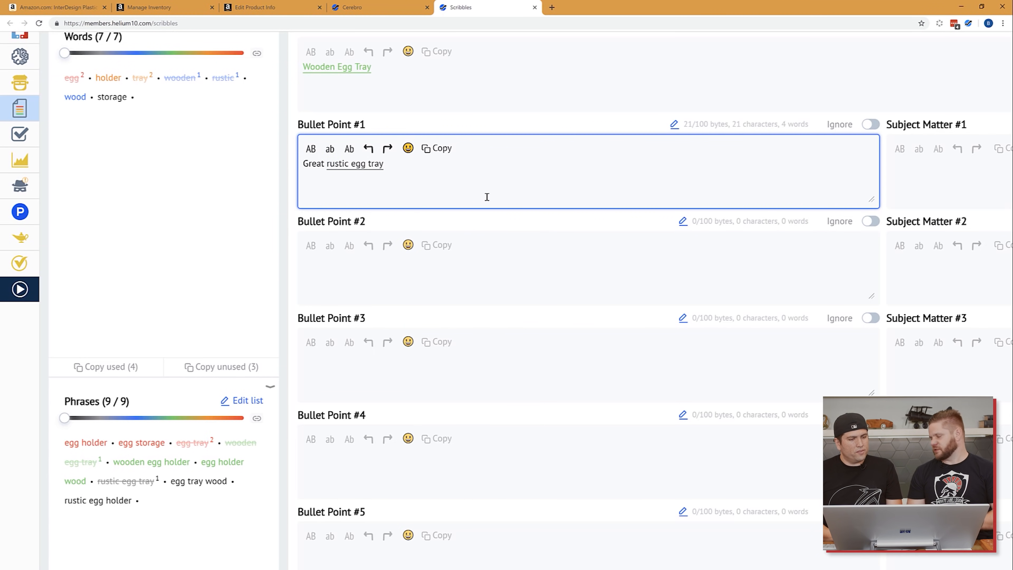
pyautogui.press('Tab')
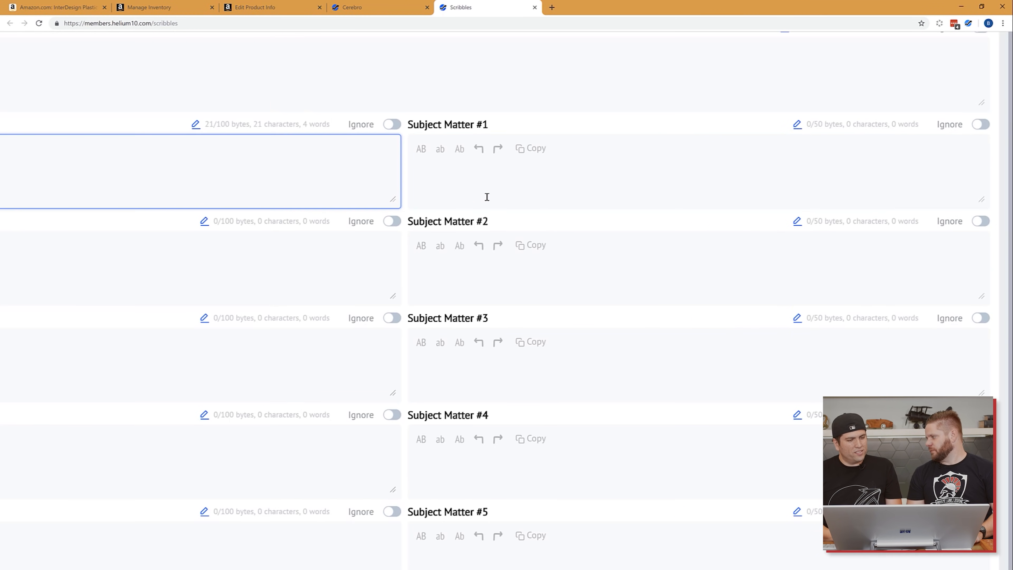
pyautogui.hscroll(-2, 487, 197)
pyautogui.hscroll(-5, 487, 197)
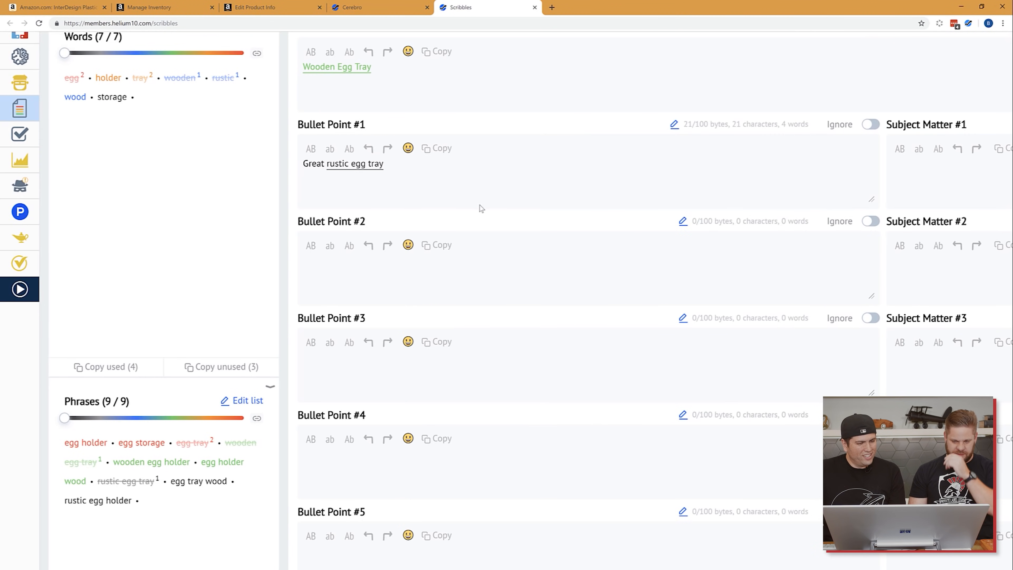
# Step: Write "This beautiful egg holder is great for your kitchen" as the text of Bullet Point #2
pyautogui.click(413, 283)
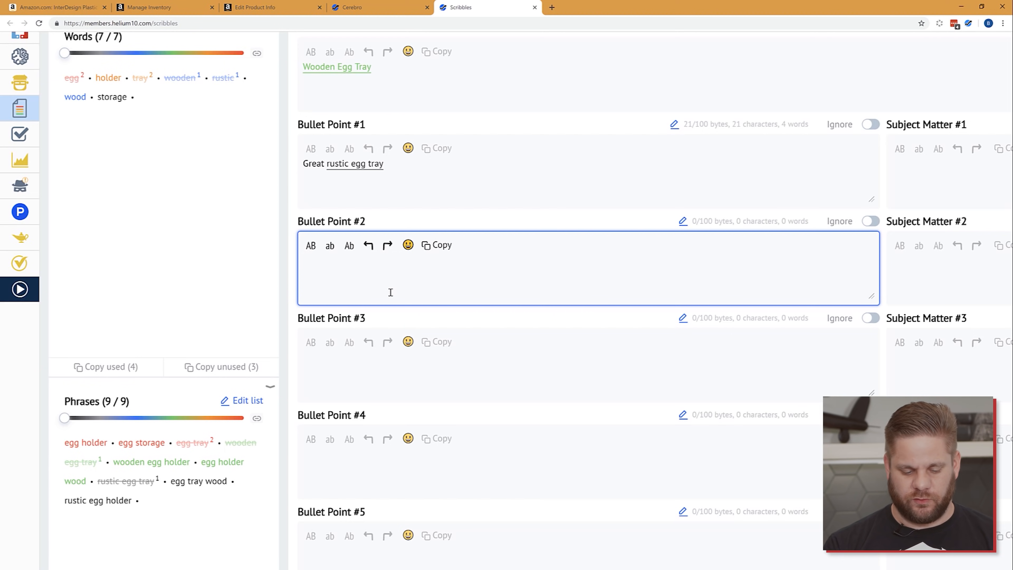
pyautogui.write('This beautif')
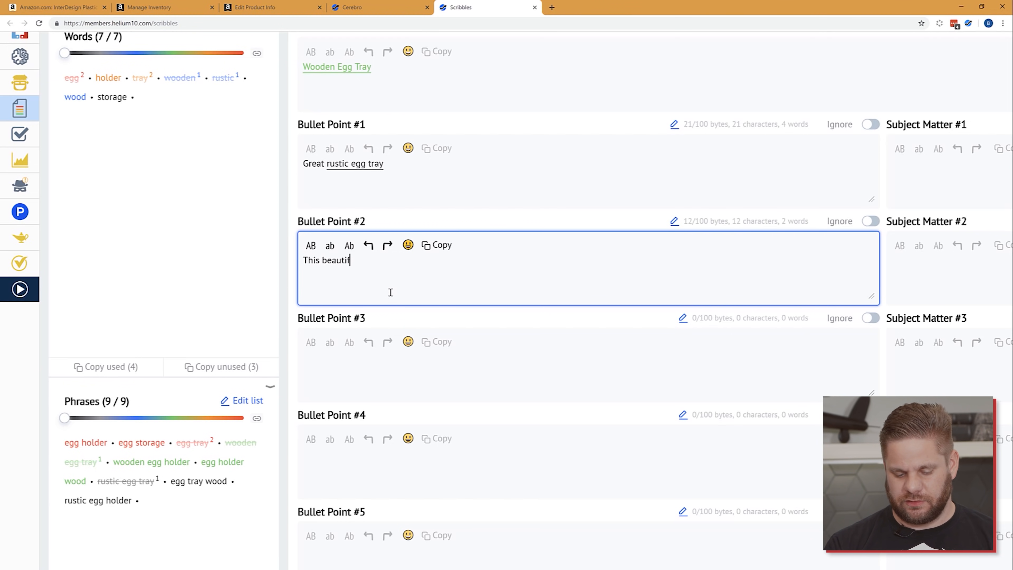
pyautogui.write('ul egg holder ')
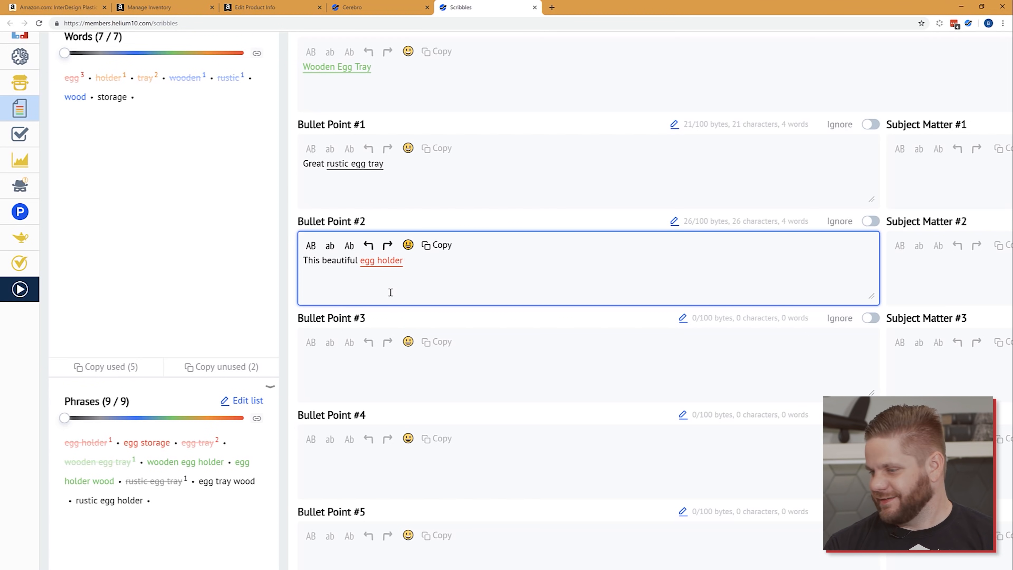
pyautogui.write('is great')
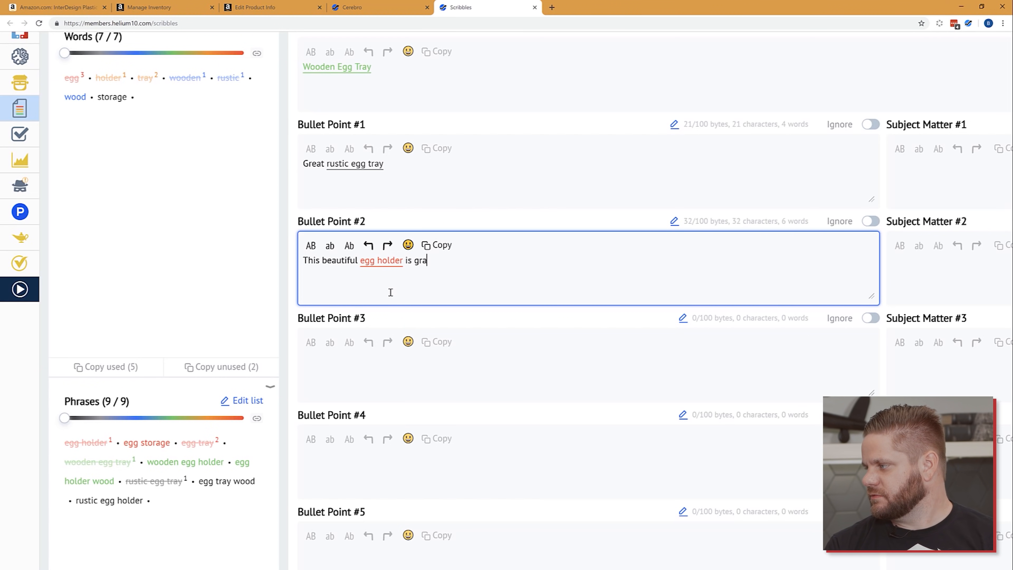
pyautogui.write(' for yo')
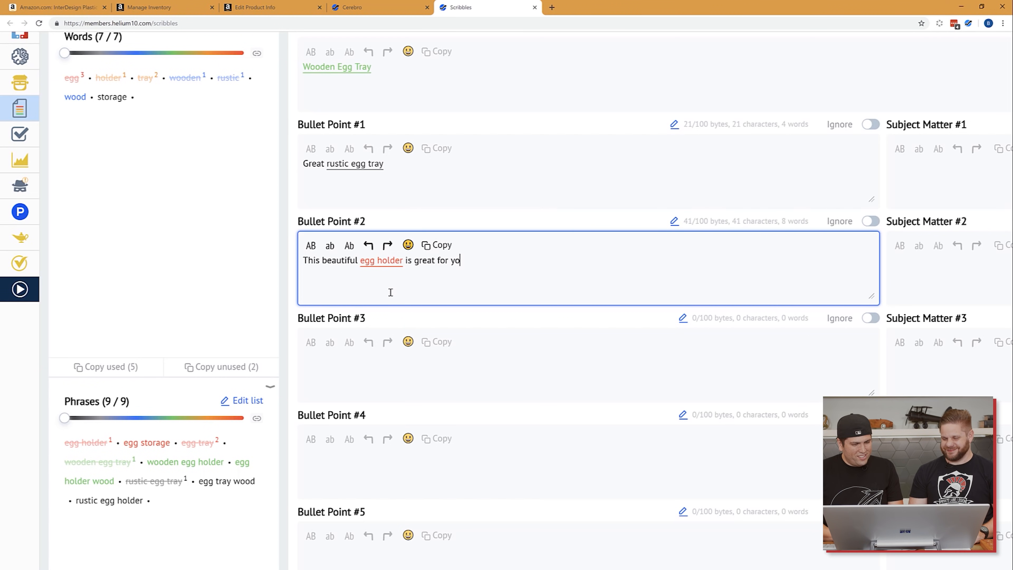
pyautogui.write('ur kitchen')
pyautogui.hscroll(5, 390, 292)
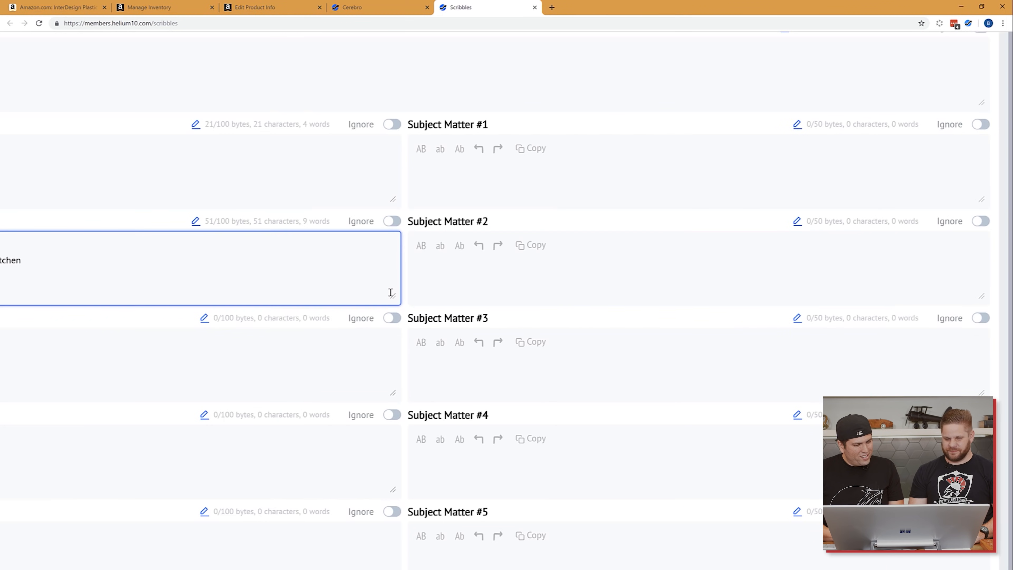
pyautogui.hscroll(-5, 391, 293)
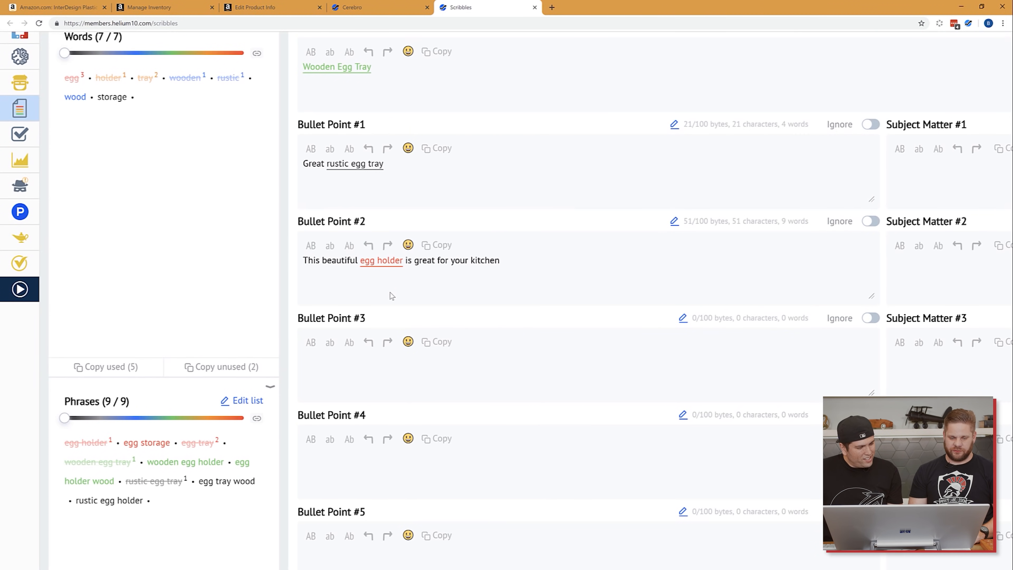
# Step: Write "You can use this for egg storage" as the text of Bullet Point #3
pyautogui.click(452, 376)
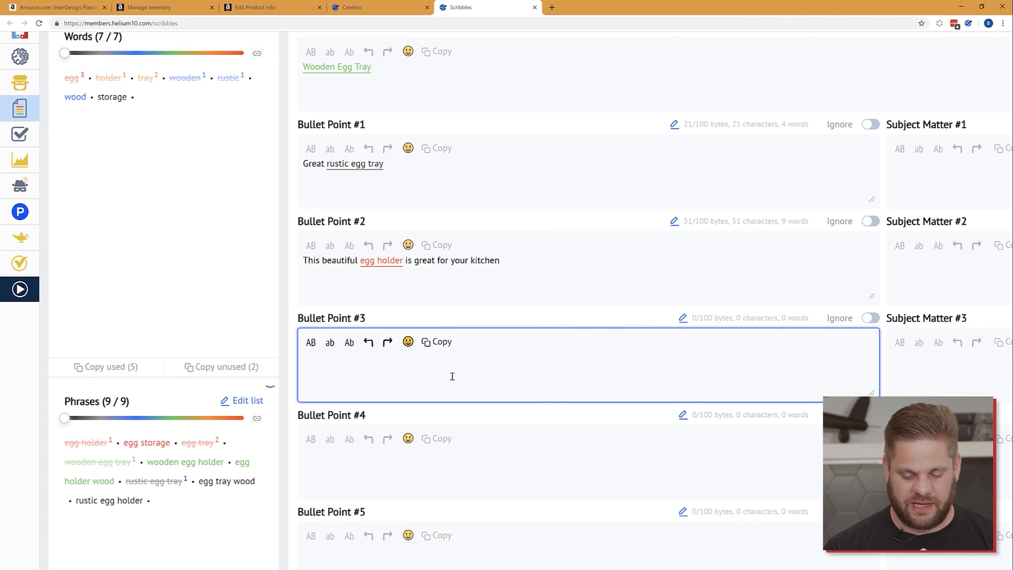
pyautogui.write('You can use th')
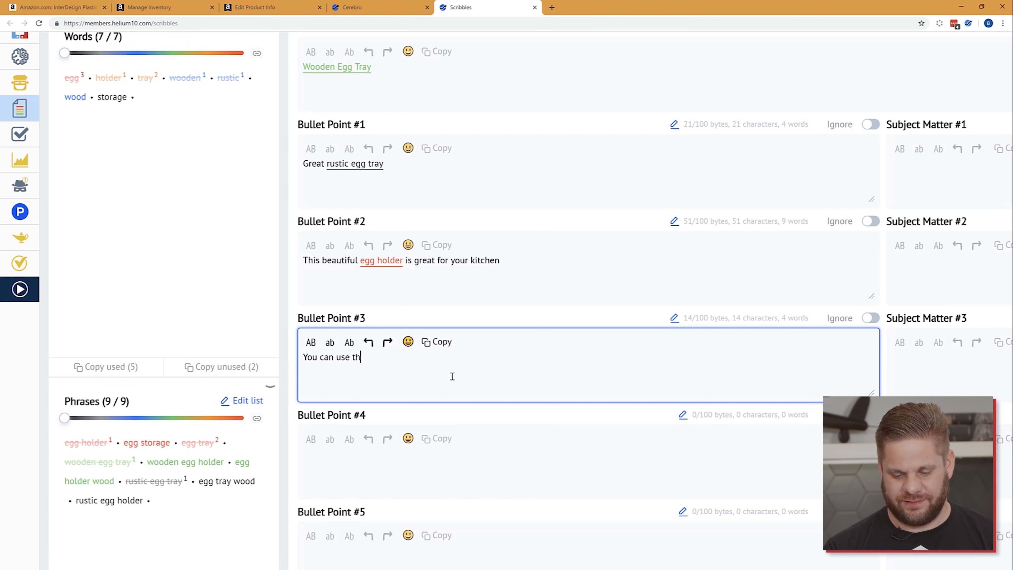
pyautogui.write('is for egg storage')
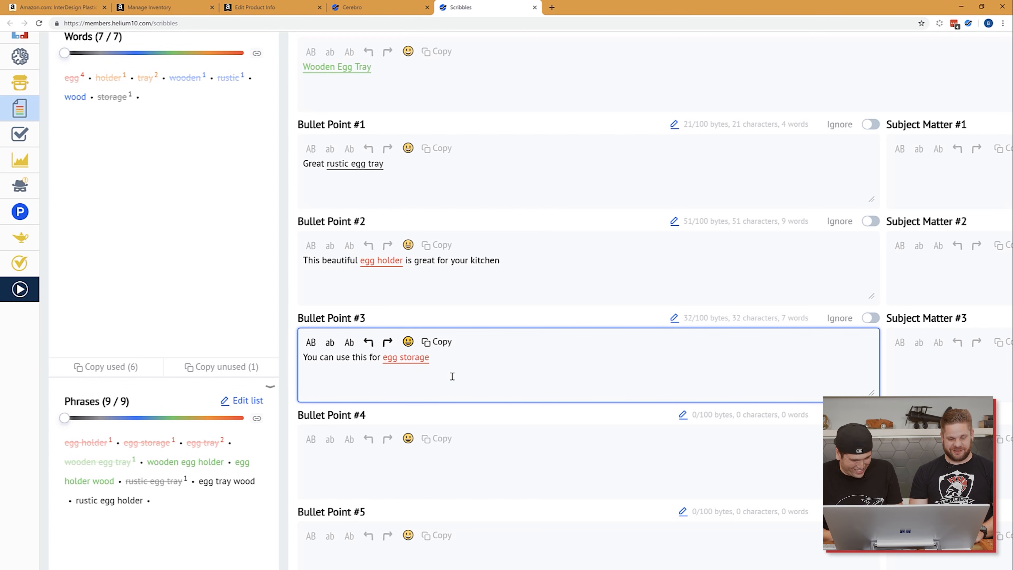
# Step: Write "This wooden egg holder is eggtastic." as the text of Bullet Point #4
pyautogui.click(455, 474)
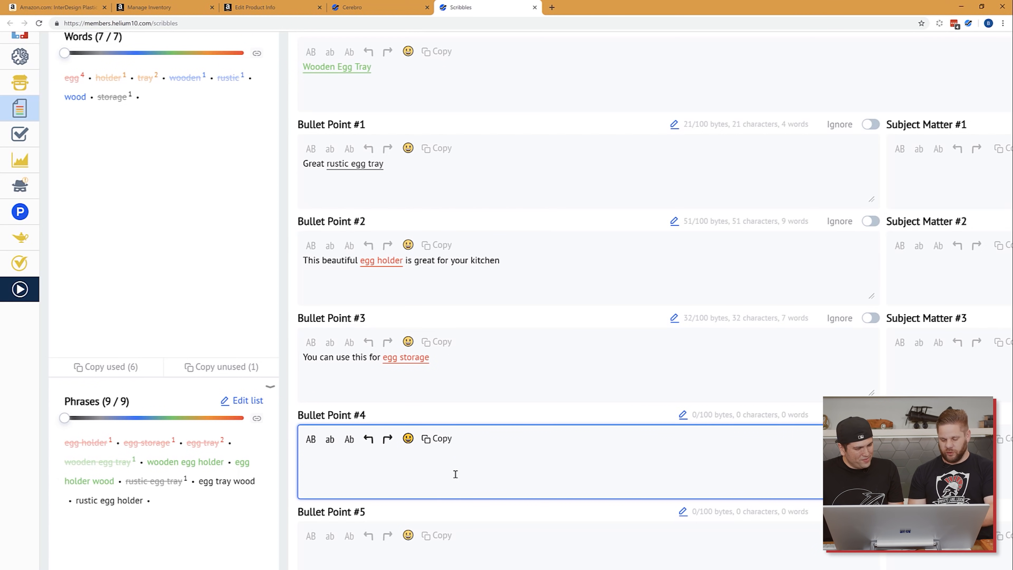
pyautogui.write('Thi')
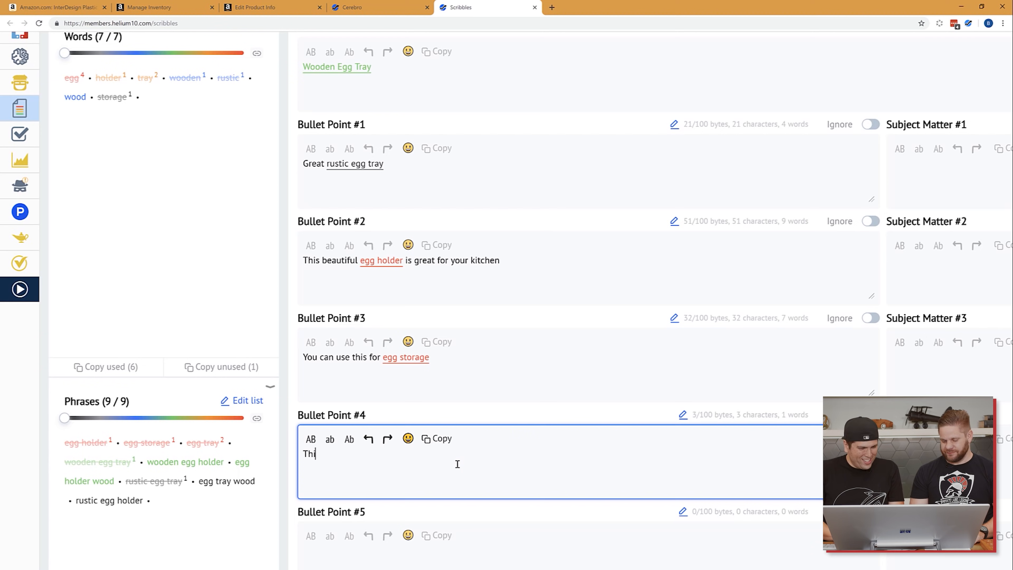
pyautogui.write('s wooden egg holder ')
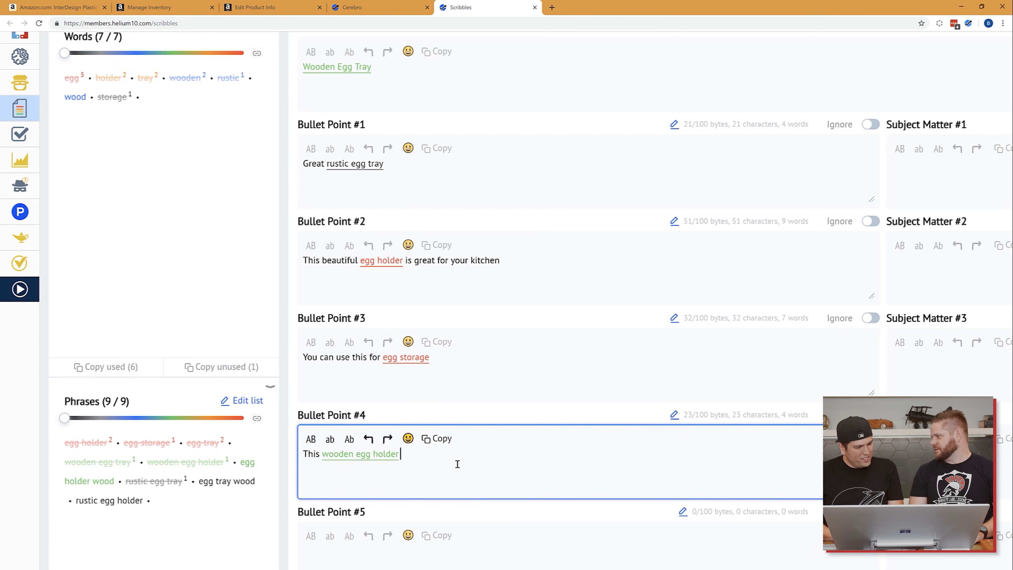
pyautogui.write('is eggtastic.')
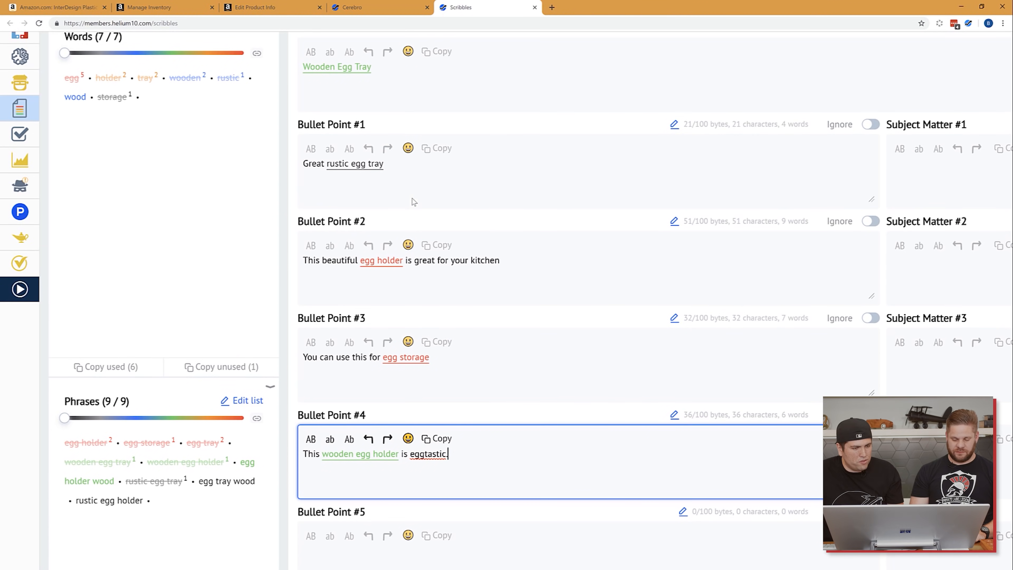
# Step: Append "in wood setting" to the end of the Bullet Point #3 text
pyautogui.moveTo(417, 166); pyautogui.dragTo(304, 165)
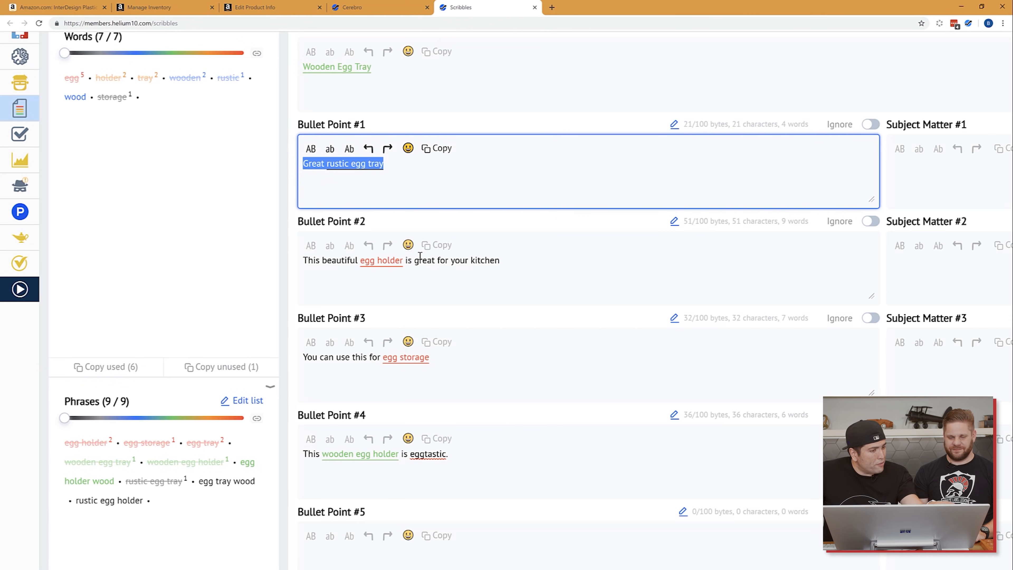
pyautogui.click(463, 452)
pyautogui.click(383, 358)
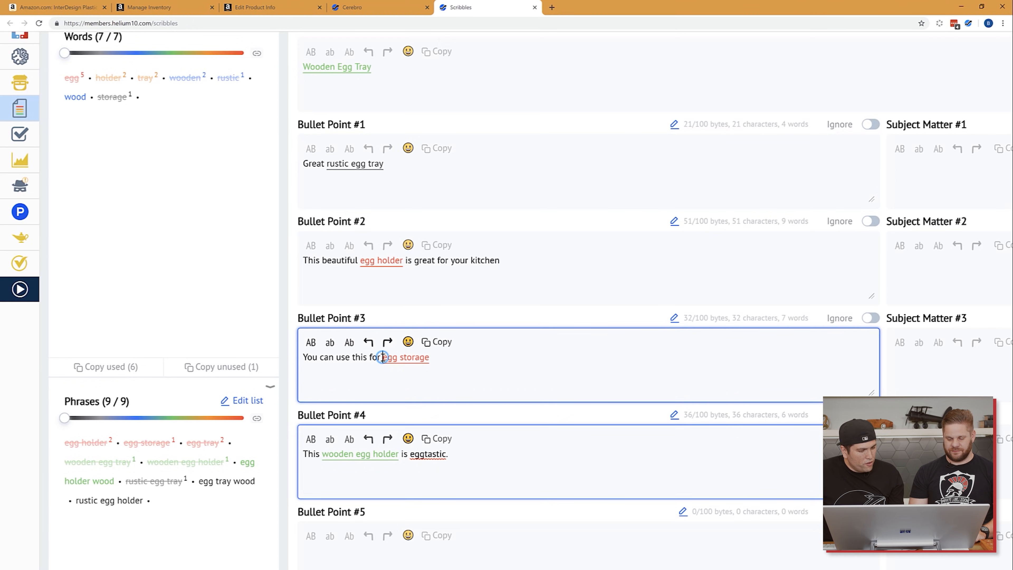
pyautogui.click(446, 358)
pyautogui.write('in ')
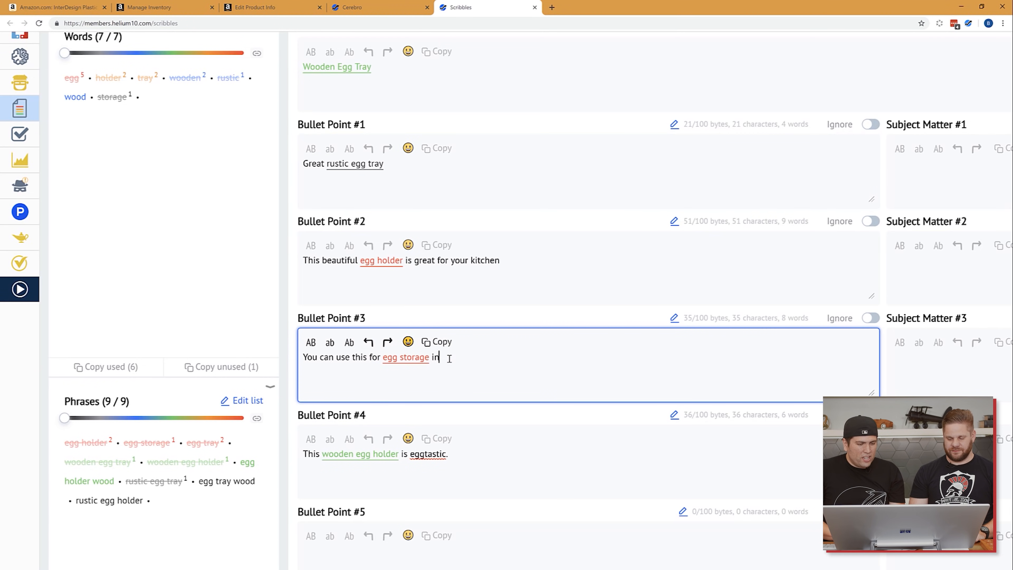
pyautogui.write('wood setting')
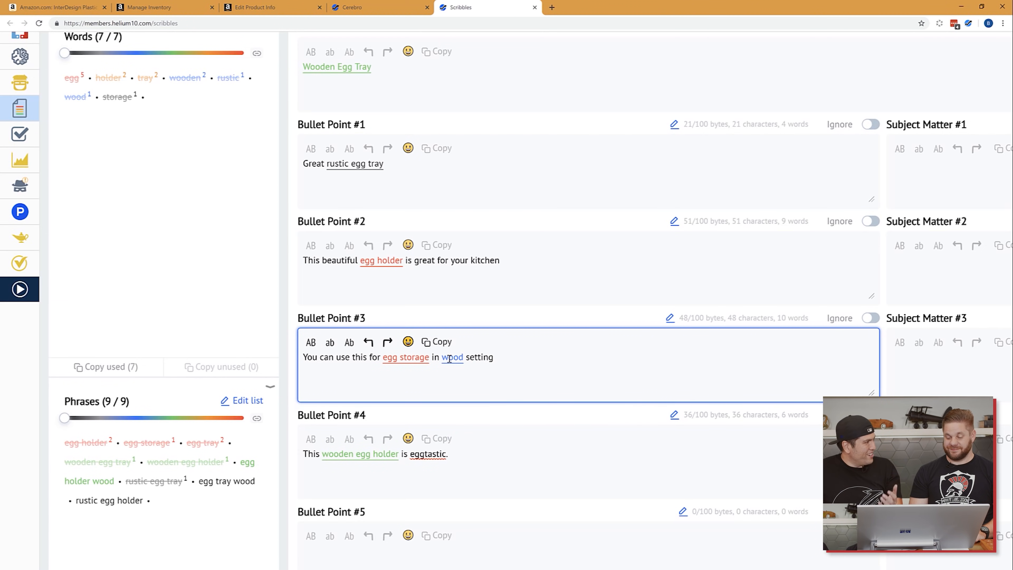
# Step: Copy the Bullet Point #1 text into the empty Description as its first line
pyautogui.click(481, 454)
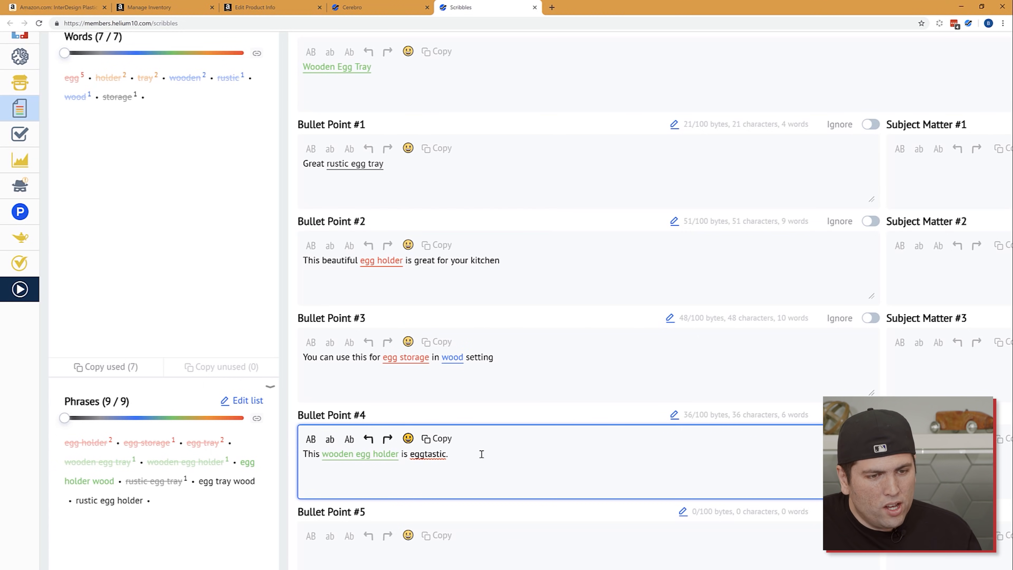
pyautogui.scroll(1, 438, 359)
pyautogui.click(415, 231)
pyautogui.hotkey('ctrl', 'a')
pyautogui.hotkey('ctrl', 'c')
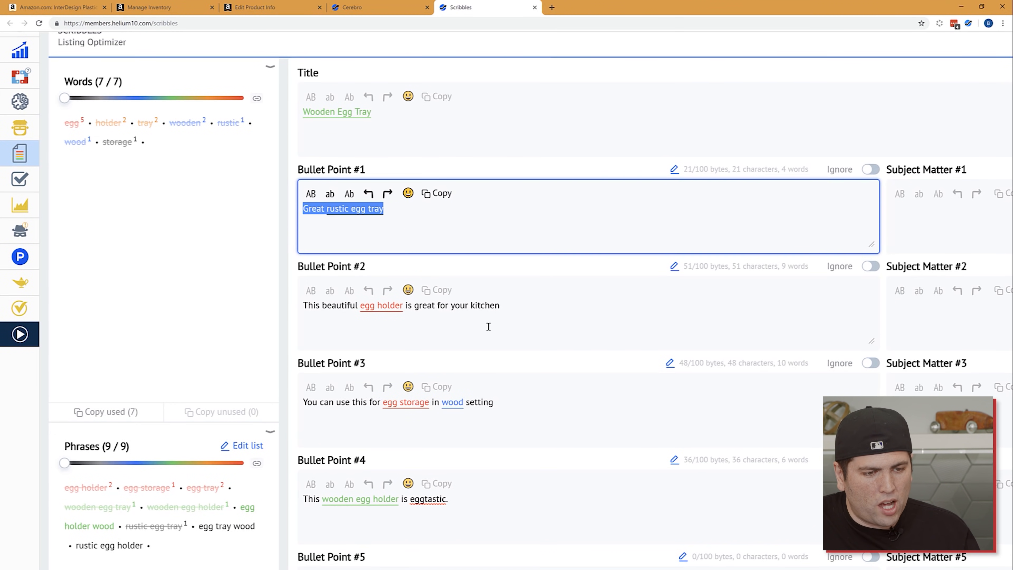
pyautogui.scroll(-4, 531, 351)
pyautogui.scroll(-1, 531, 351)
pyautogui.click(394, 464)
pyautogui.hotkey('ctrl', 'v')
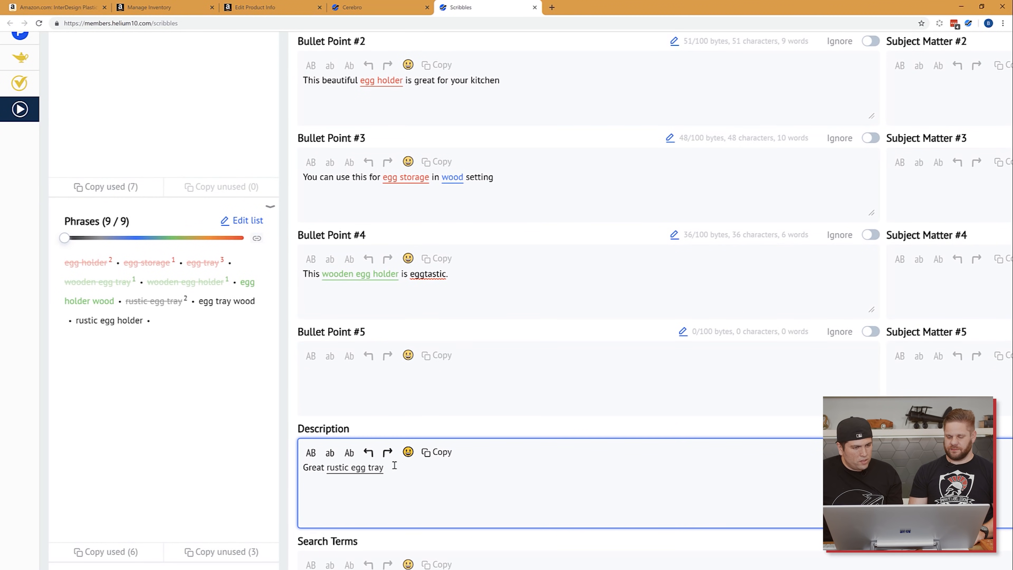
# Step: Copy the Bullet Point #2 text into the Description as its second line
pyautogui.scroll(1, 536, 143)
pyautogui.click(541, 130)
pyautogui.moveTo(541, 130); pyautogui.dragTo(293, 128)
pyautogui.hotkey('ctrl', 'c')
pyautogui.scroll(-1, 313, 324)
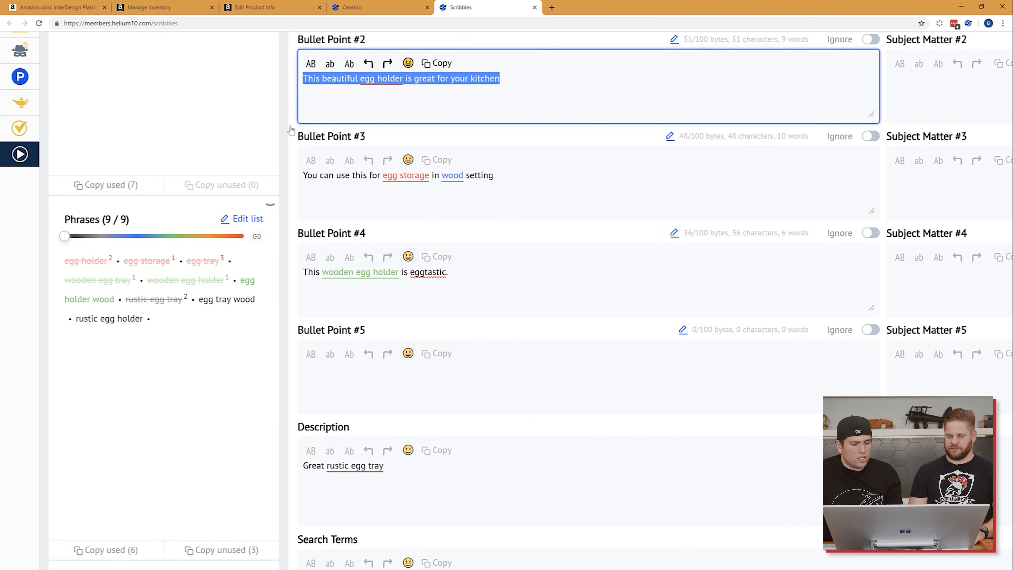
pyautogui.click(330, 476)
pyautogui.hotkey('ctrl', 'v')
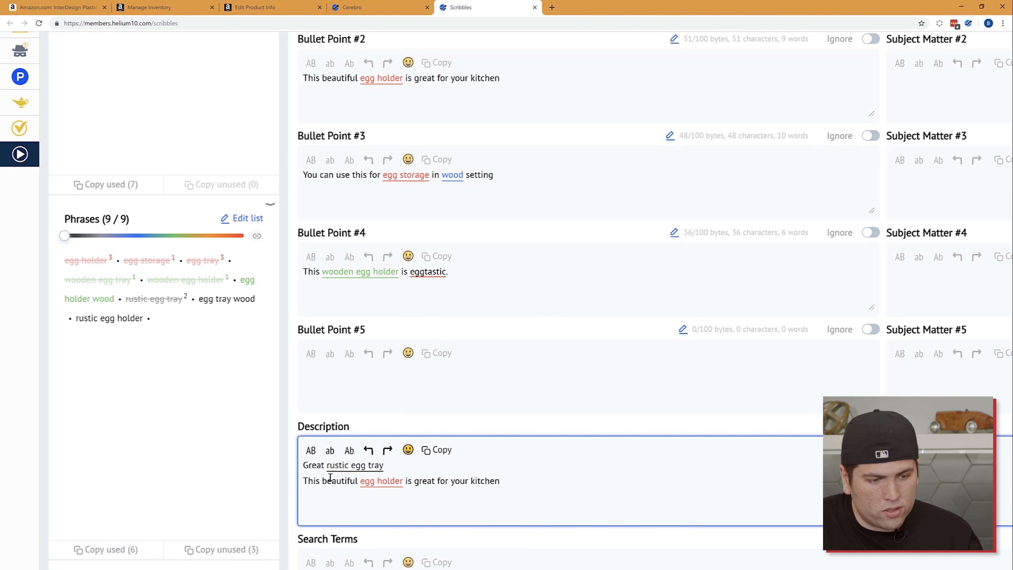
# Step: Copy the Bullet Point #3 and Bullet Point #4 texts into the Description as its third and fourth lines
pyautogui.moveTo(499, 193); pyautogui.dragTo(259, 178)
pyautogui.hotkey('ctrl', 'c')
pyautogui.click(352, 490)
pyautogui.hotkey('ctrl', 'v')
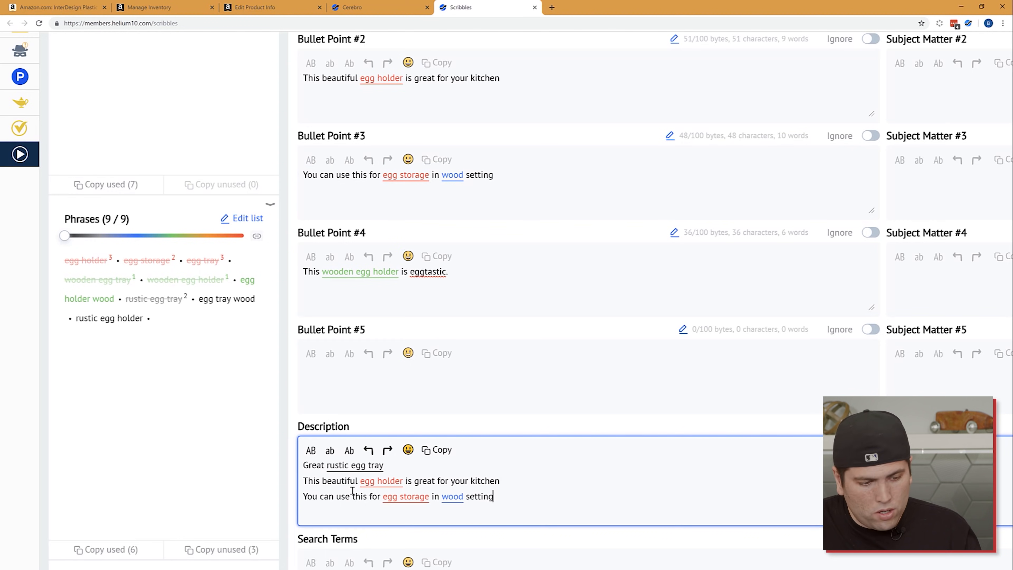
pyautogui.moveTo(451, 272); pyautogui.dragTo(241, 278)
pyautogui.hotkey('ctrl', 'c')
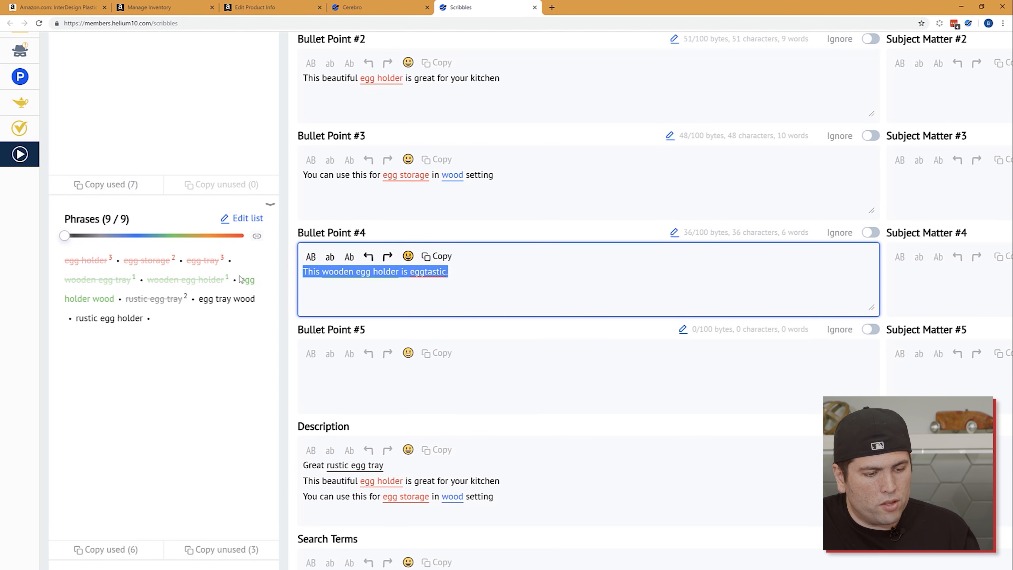
pyautogui.click(402, 511)
pyautogui.hotkey('ctrl', 'v')
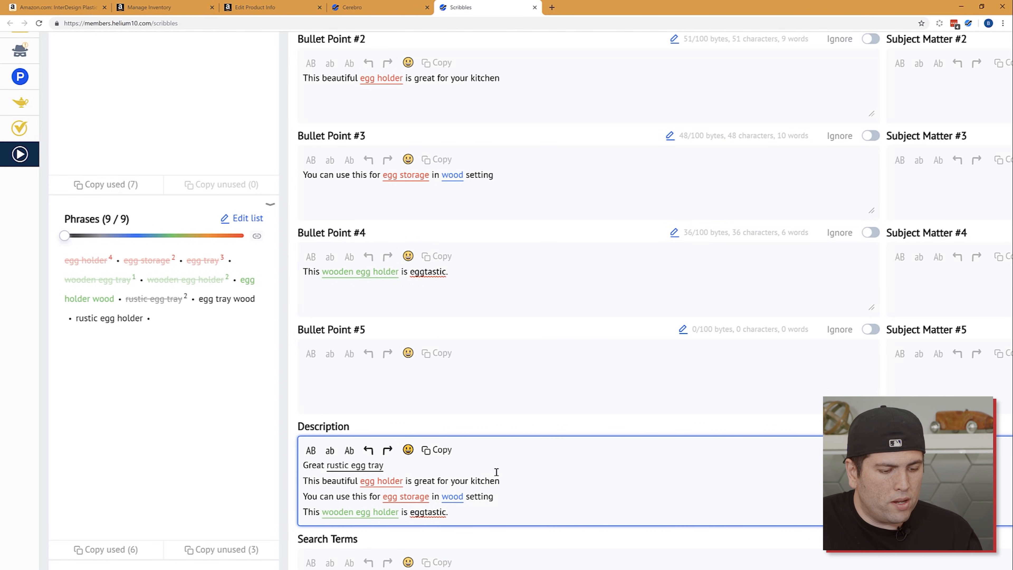
# Step: Copy all keyword phrases from the editable phrases list, return from editing the list, and paste them into Search Terms
pyautogui.scroll(-1, 512, 466)
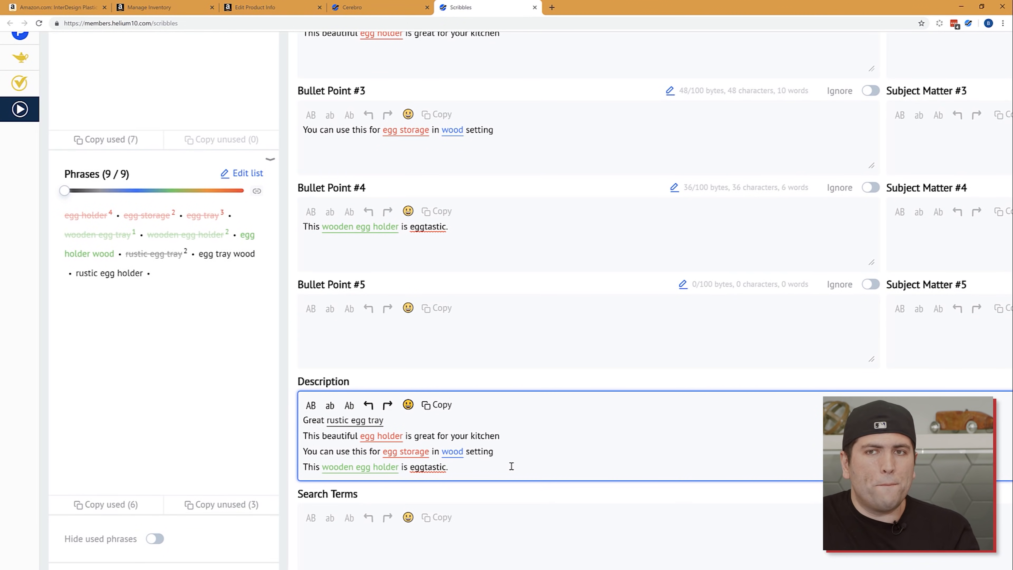
pyautogui.click(457, 544)
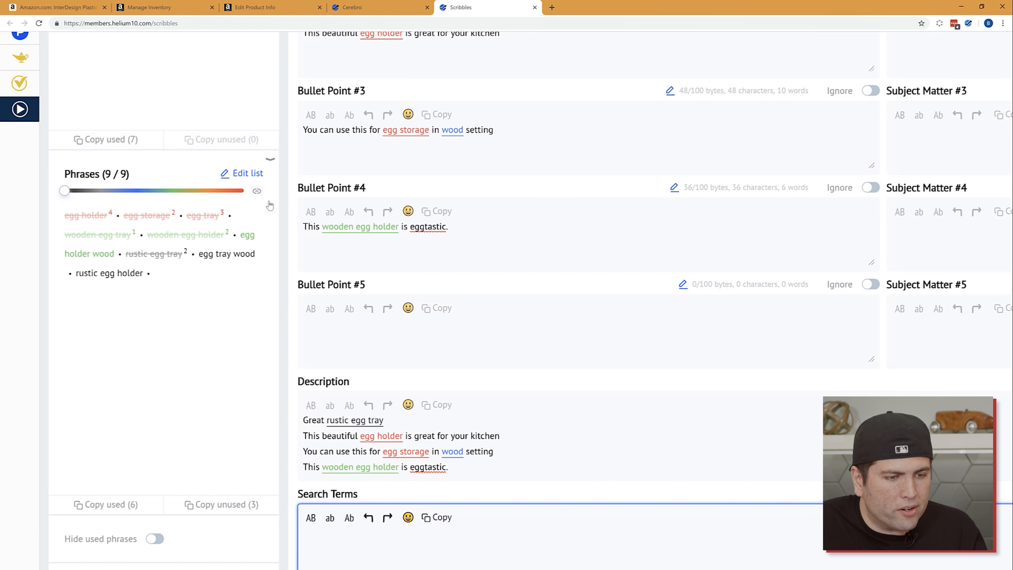
pyautogui.click(247, 173)
pyautogui.scroll(1, 251, 171)
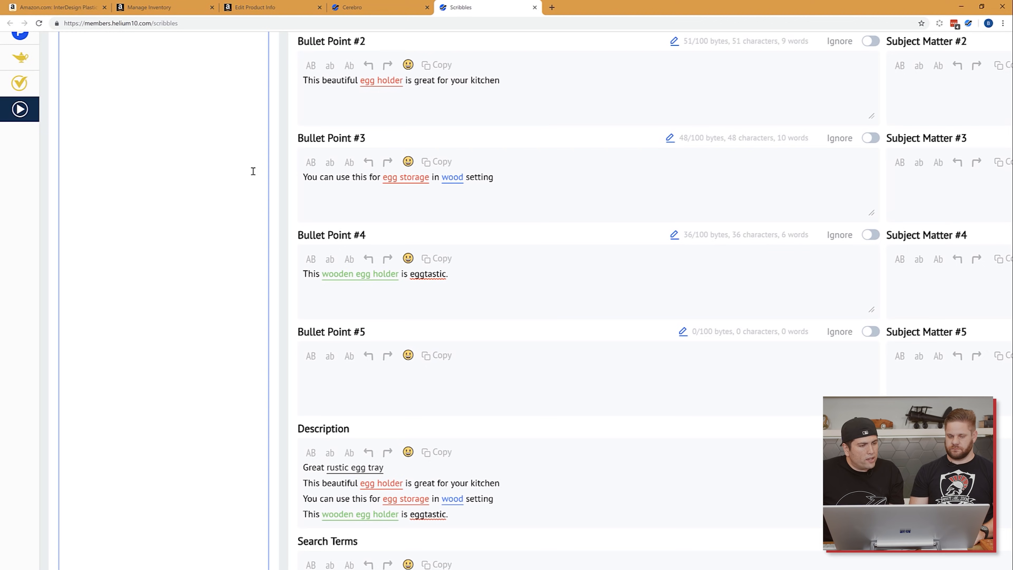
pyautogui.scroll(6, 251, 174)
pyautogui.click(167, 291)
pyautogui.hotkey('ctrl', 'a')
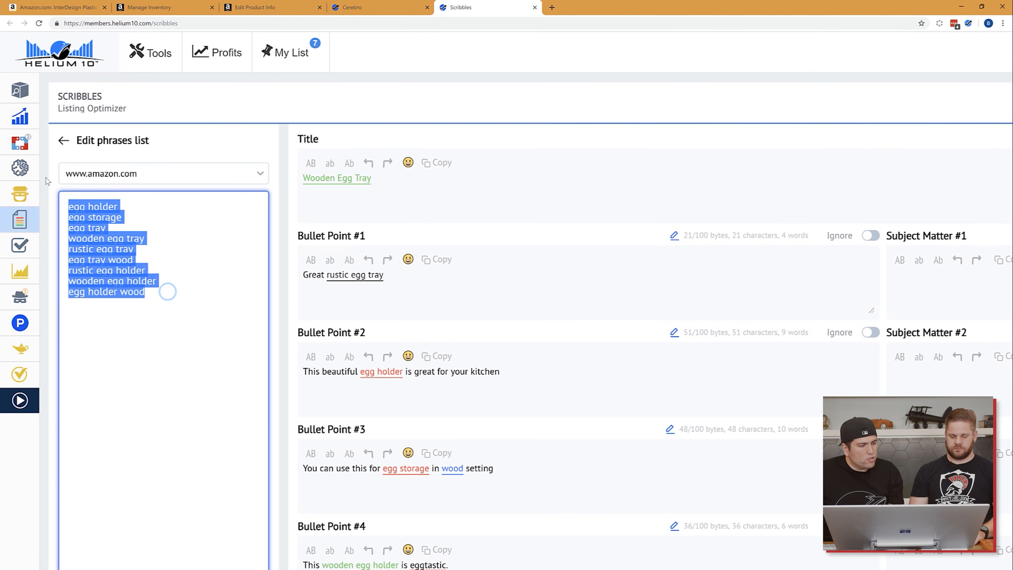
pyautogui.click(272, 235)
pyautogui.scroll(-7, 269, 237)
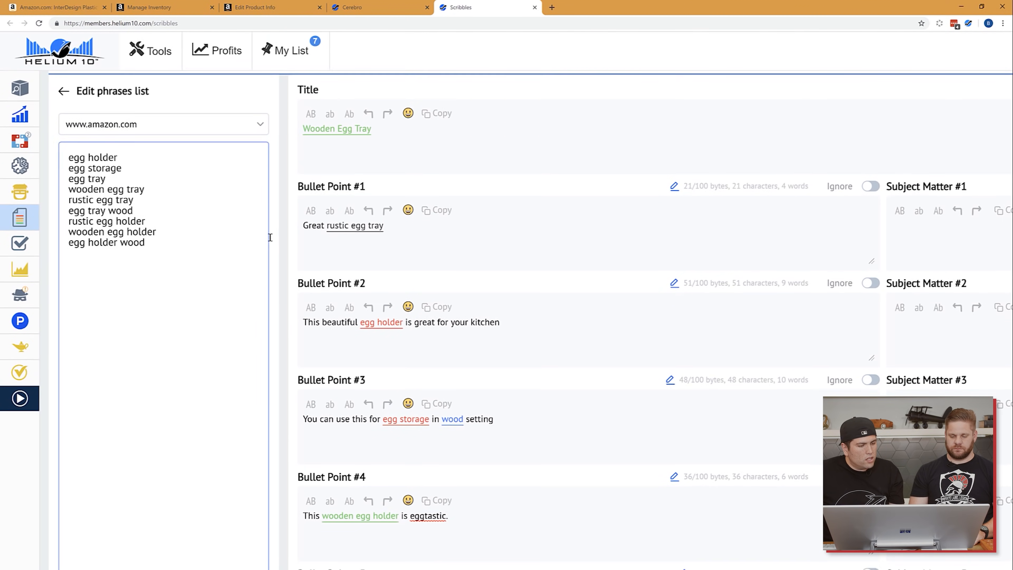
pyautogui.click(211, 559)
pyautogui.click(461, 537)
pyautogui.hotkey('ctrl', 'v')
# Step: Examine the usage counts in the Words and Phrases lists and the highlighted keywords and length counter of Search Terms
pyautogui.scroll(5, 462, 537)
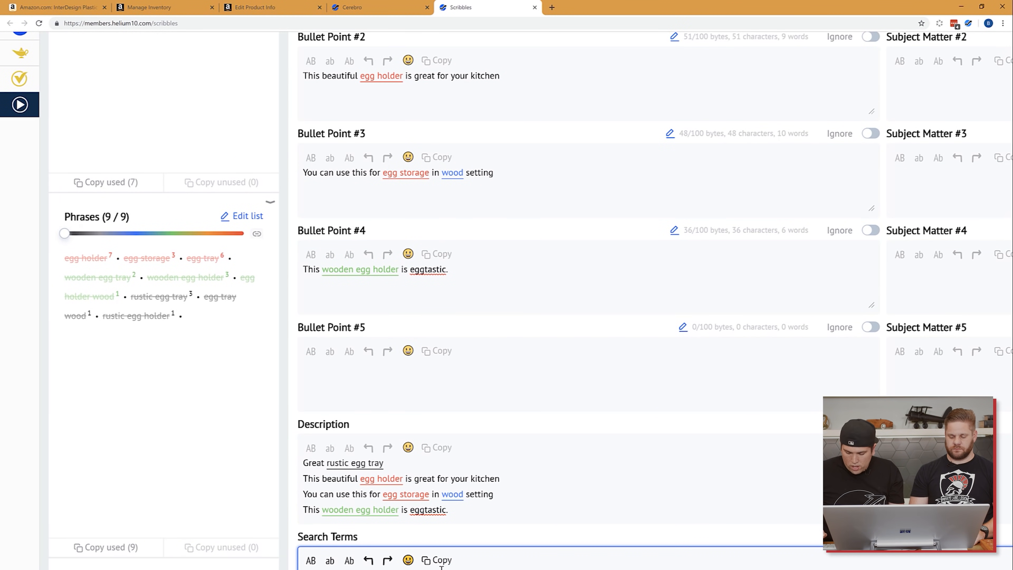
pyautogui.scroll(1, 441, 567)
pyautogui.scroll(-1, 441, 567)
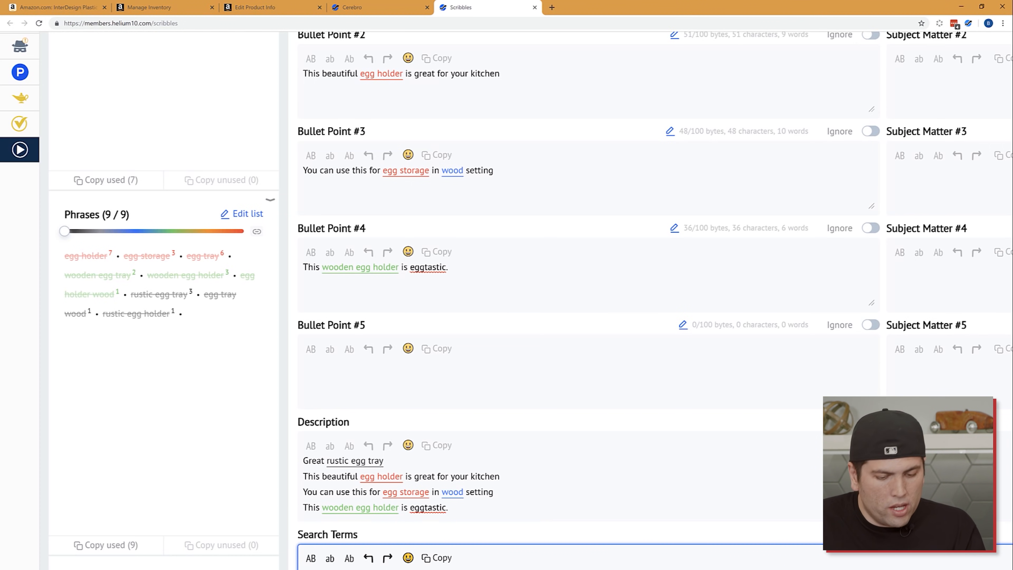
pyautogui.scroll(-1, 506, 300)
pyautogui.scroll(-4, 507, 299)
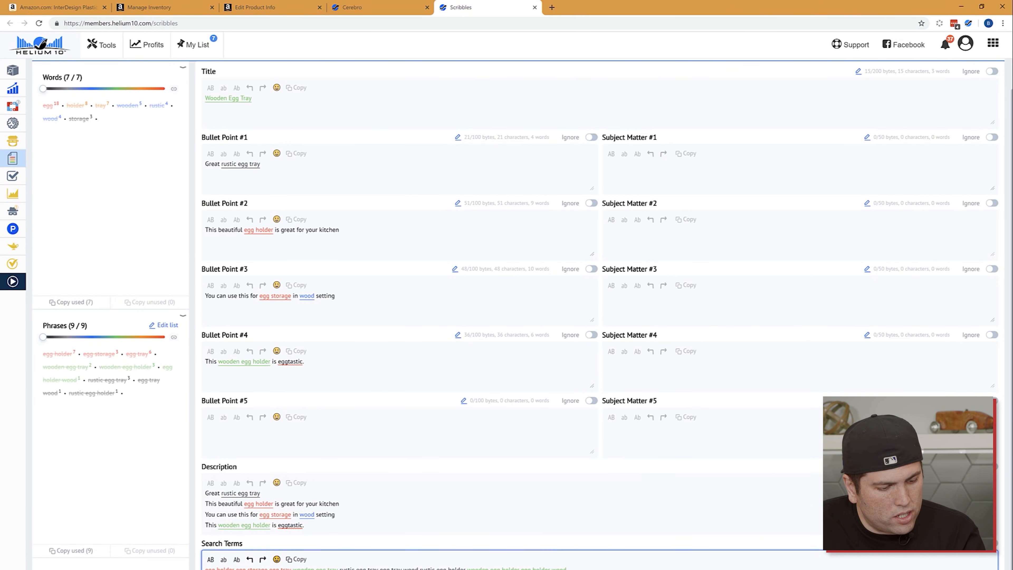
pyautogui.scroll(5, 506, 555)
pyautogui.hscroll(-1, 507, 359)
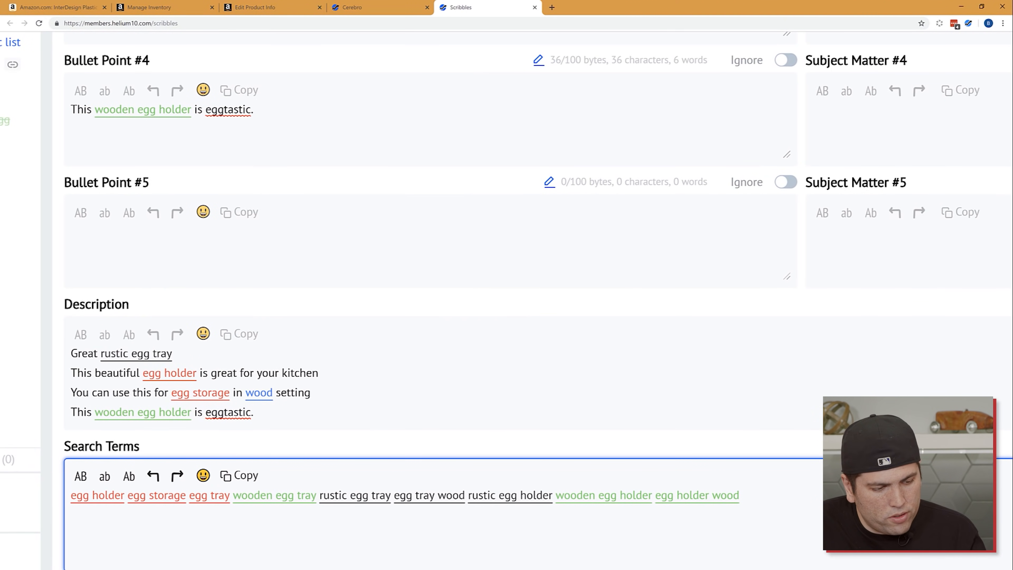
pyautogui.hscroll(5, 507, 299)
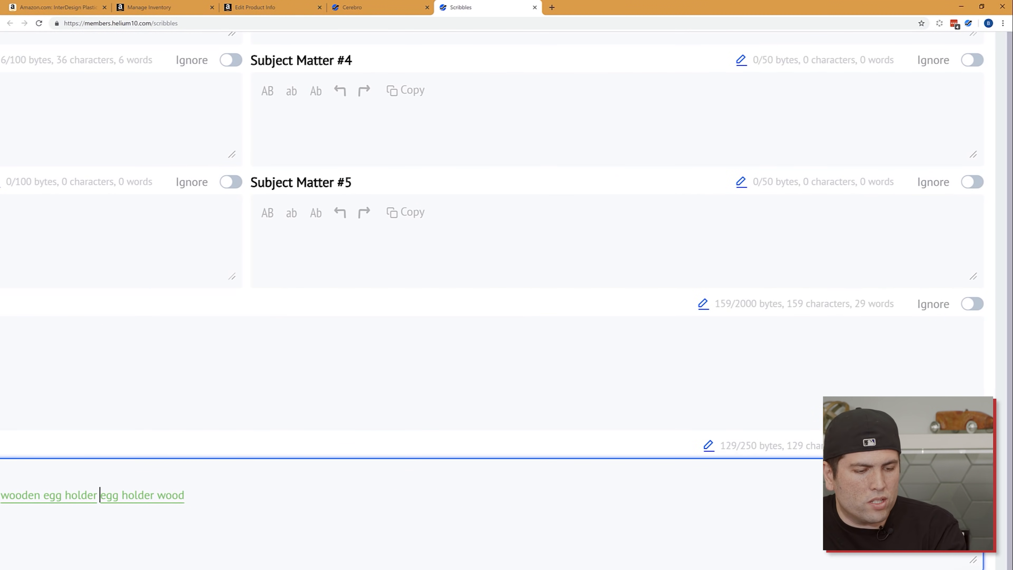
pyautogui.scroll(-5, 507, 299)
pyautogui.scroll(6, 45, 451)
pyautogui.scroll(5, 507, 300)
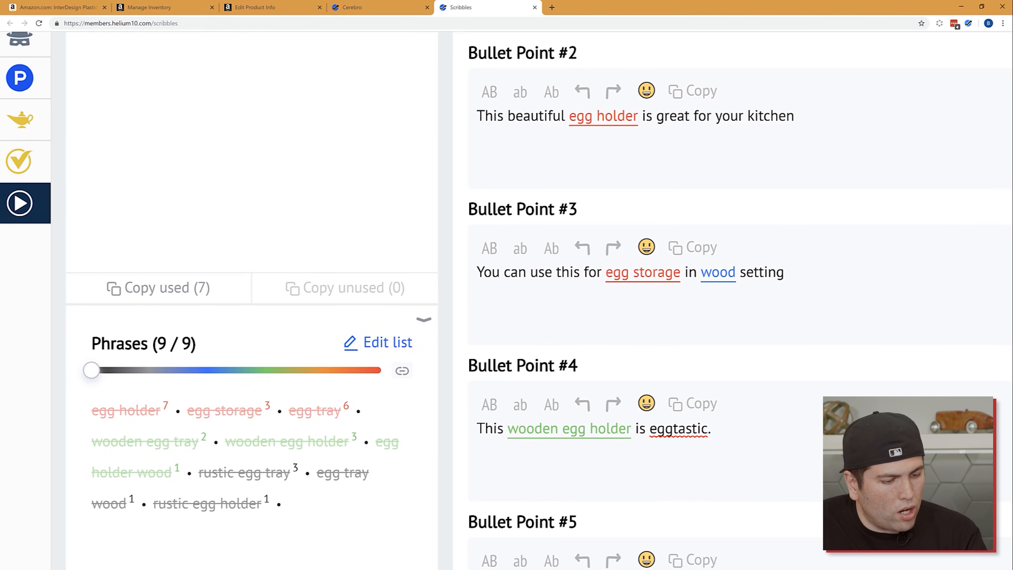
pyautogui.scroll(1, 240, 325)
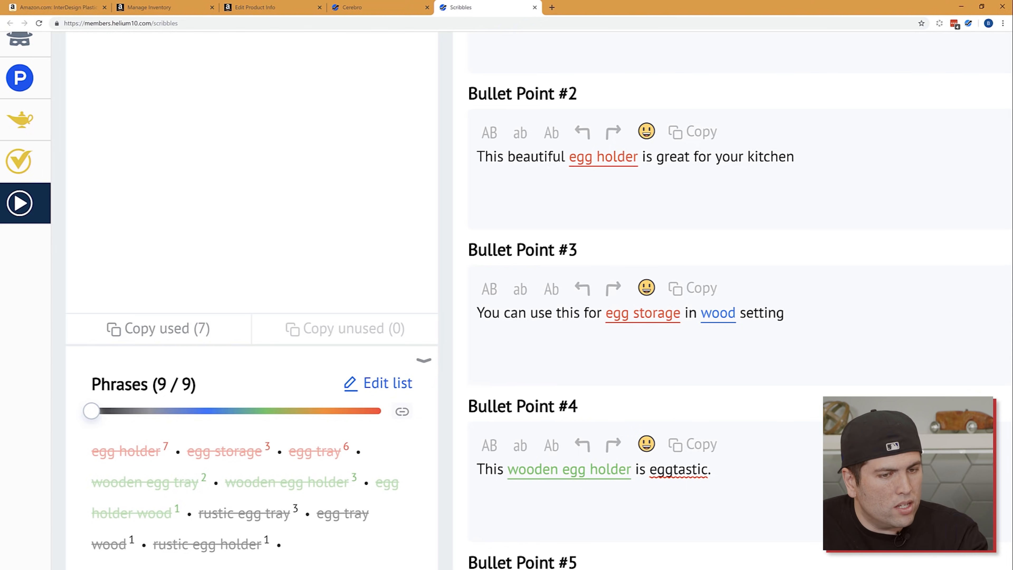
pyautogui.scroll(10, 360, 420)
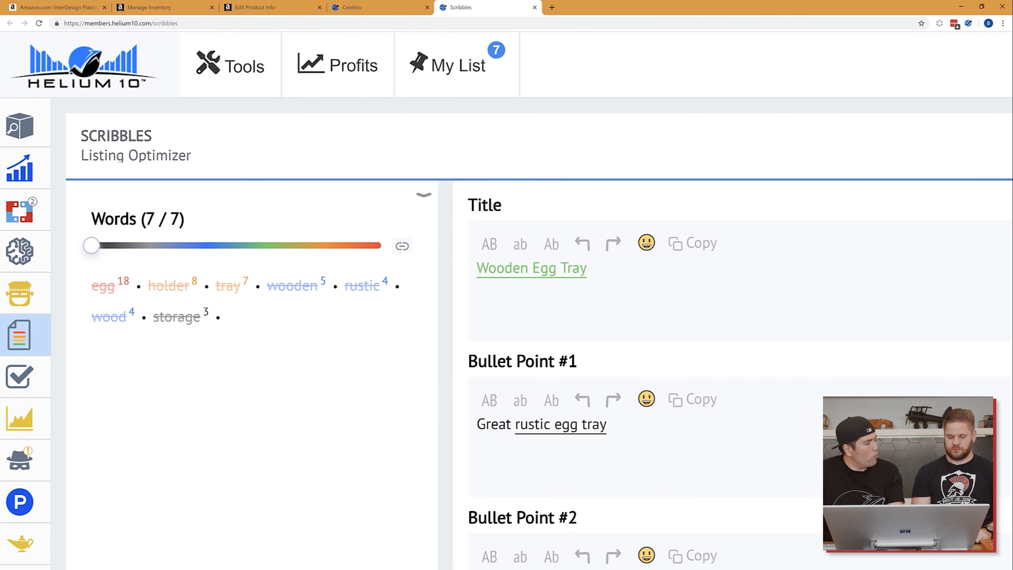
pyautogui.scroll(-5, 240, 325)
pyautogui.scroll(-3, 506, 301)
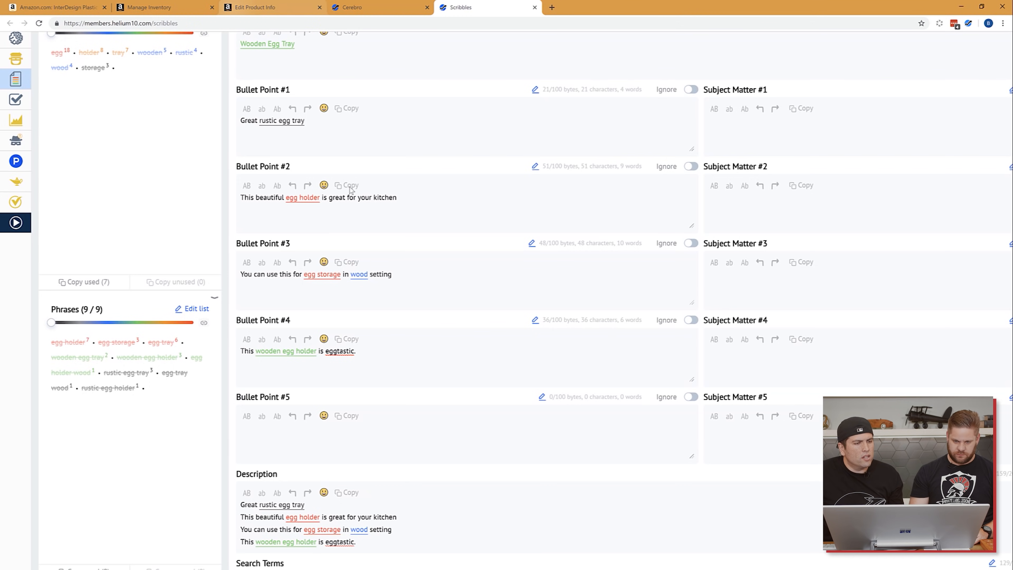
# Step: Detach the Scribbles page into its own window and bring up the Amazon Edit Product Info page
pyautogui.moveTo(494, 12); pyautogui.dragTo(493, 37)
pyautogui.hotkey('alt', 'Tab')
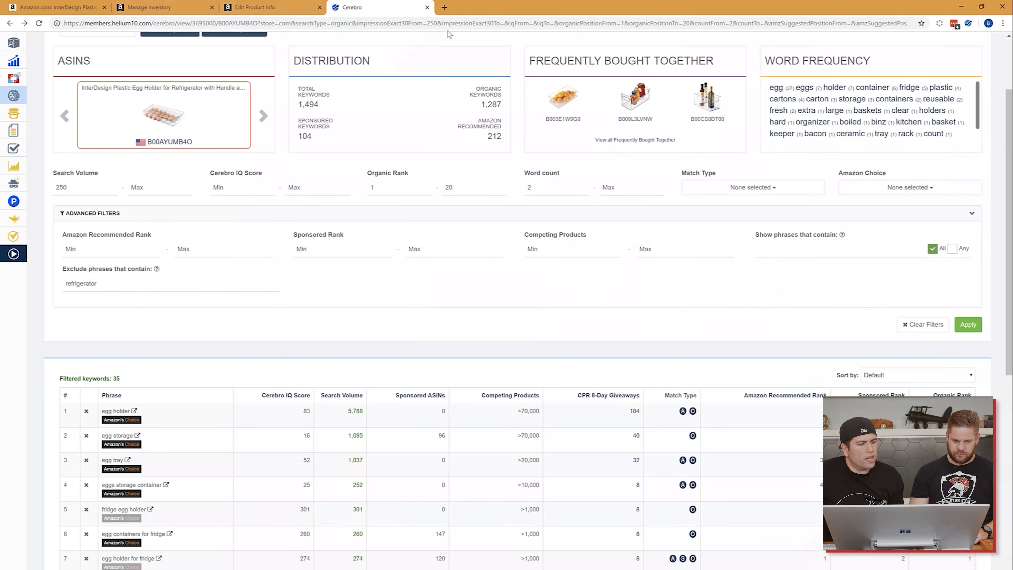
pyautogui.click(291, 8)
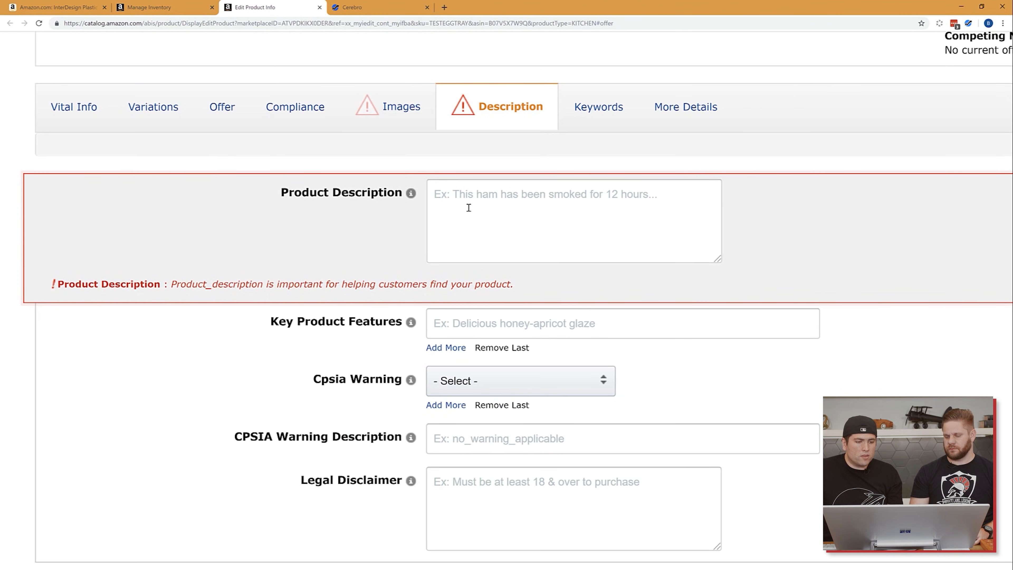
# Step: Copy the four-line Description from Scribbles into the Product Description field of the Amazon listing
pyautogui.hotkey('alt', 'Tab')
pyautogui.moveTo(377, 543); pyautogui.dragTo(216, 499)
pyautogui.hotkey('ctrl', 'c')
pyautogui.hotkey('alt', 'Tab')
pyautogui.click(532, 233)
pyautogui.hotkey('ctrl', 'v')
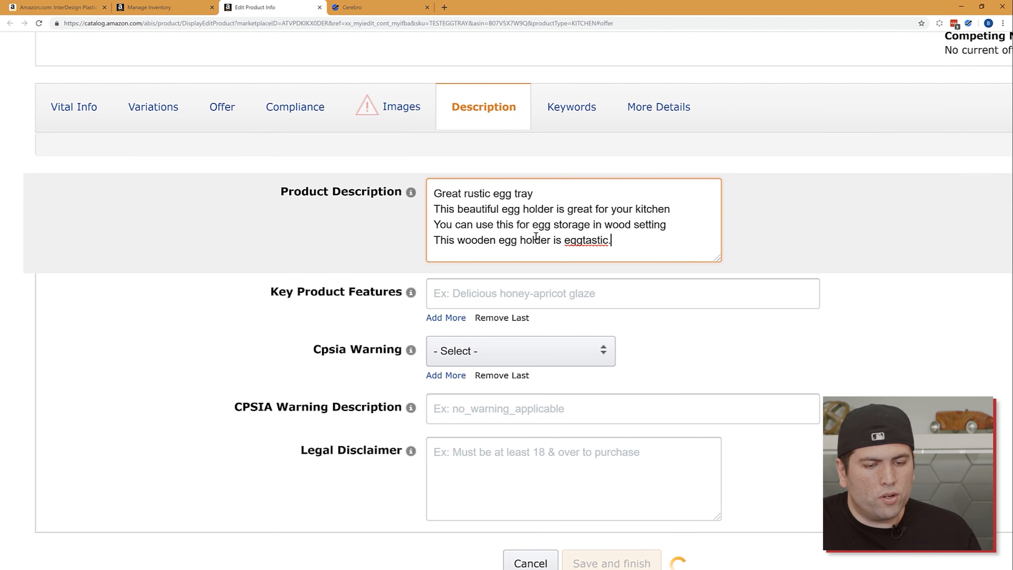
pyautogui.moveTo(397, 297)
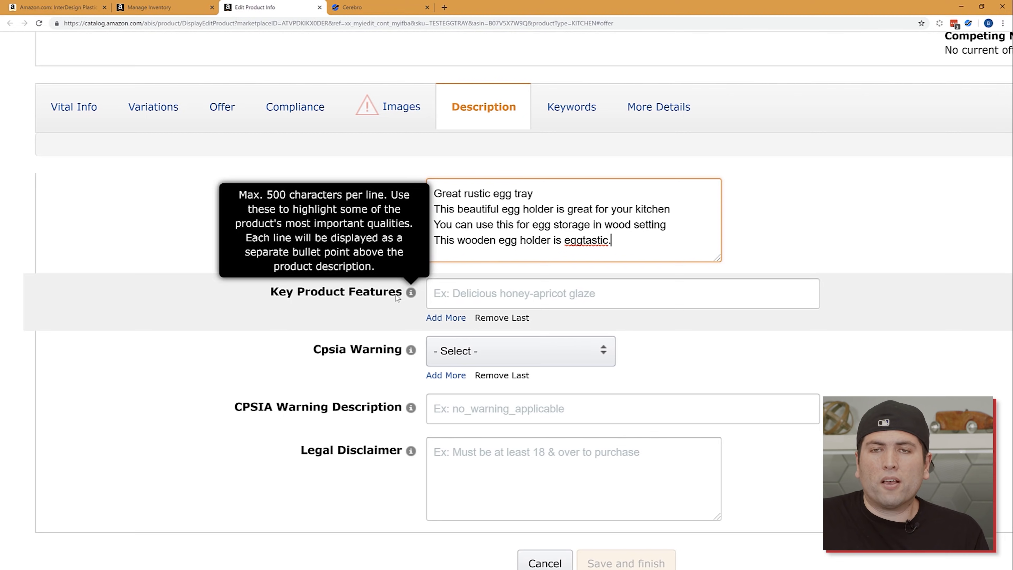
pyautogui.scroll(4, 411, 344)
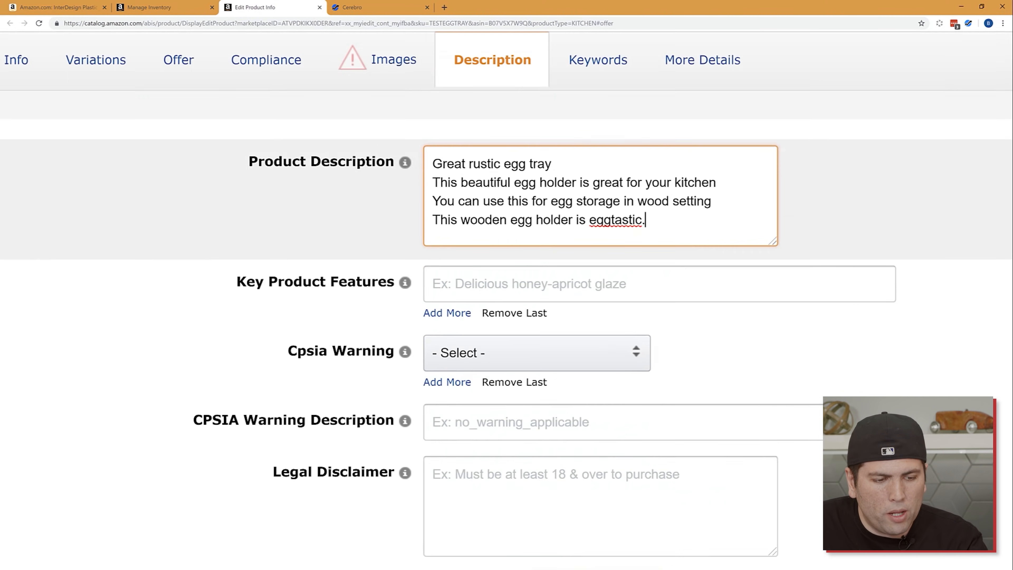
# Step: Copy the description's first line, "Great rustic egg tray", into the first Key Product Features entry
pyautogui.scroll(-1, 328, 344)
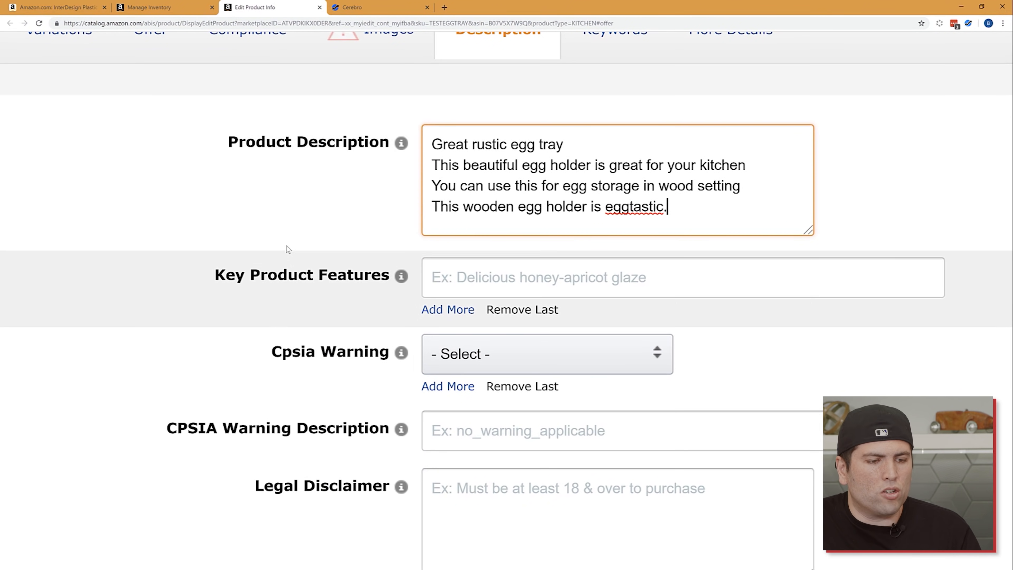
pyautogui.tripleClick(579, 148)
pyautogui.hotkey('ctrl', 'c')
pyautogui.click(502, 272)
pyautogui.hotkey('ctrl', 'v')
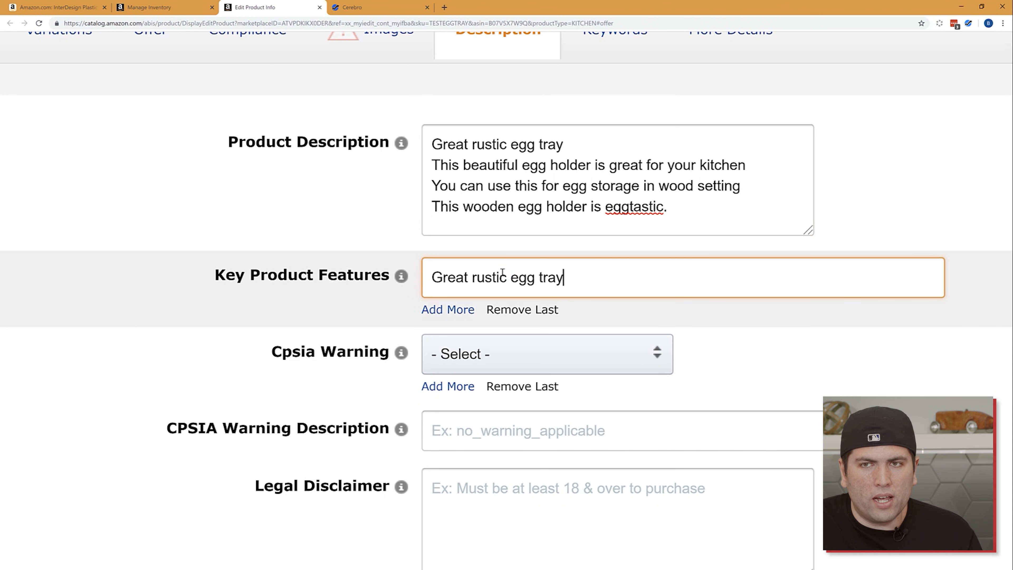
# Step: Add a second Key Product Features entry containing the description line "This beautiful egg holder is great for your kitchen"
pyautogui.click(458, 312)
pyautogui.moveTo(760, 166); pyautogui.dragTo(421, 171)
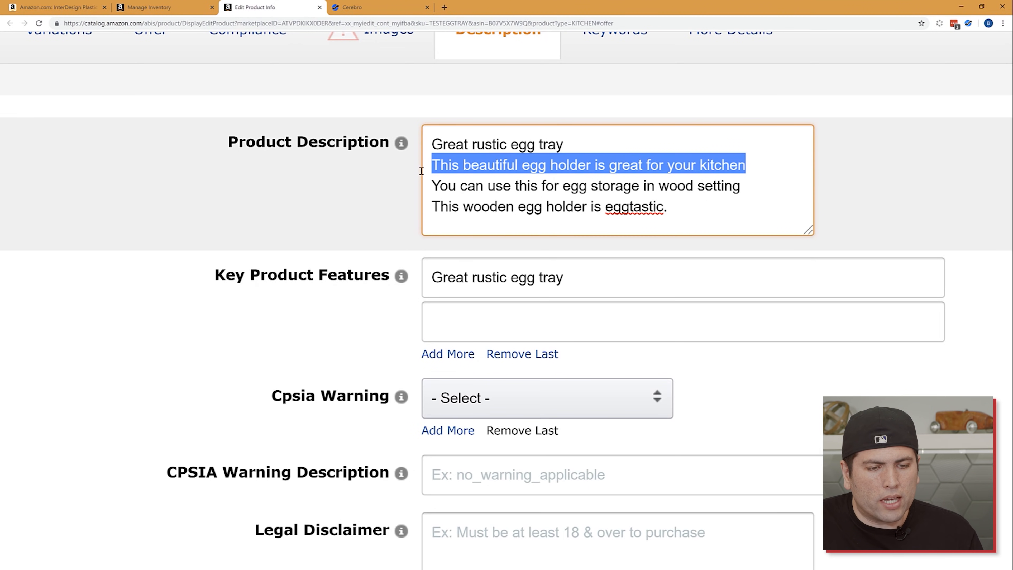
pyautogui.hotkey('ctrl', 'c')
pyautogui.click(468, 319)
pyautogui.hotkey('ctrl', 'v')
# Step: Add a third key feature, "You can use this for egg storage in wood setting", plus a fourth entry, and select the description's last line
pyautogui.click(439, 354)
pyautogui.moveTo(750, 186); pyautogui.dragTo(431, 185)
pyautogui.click(470, 355)
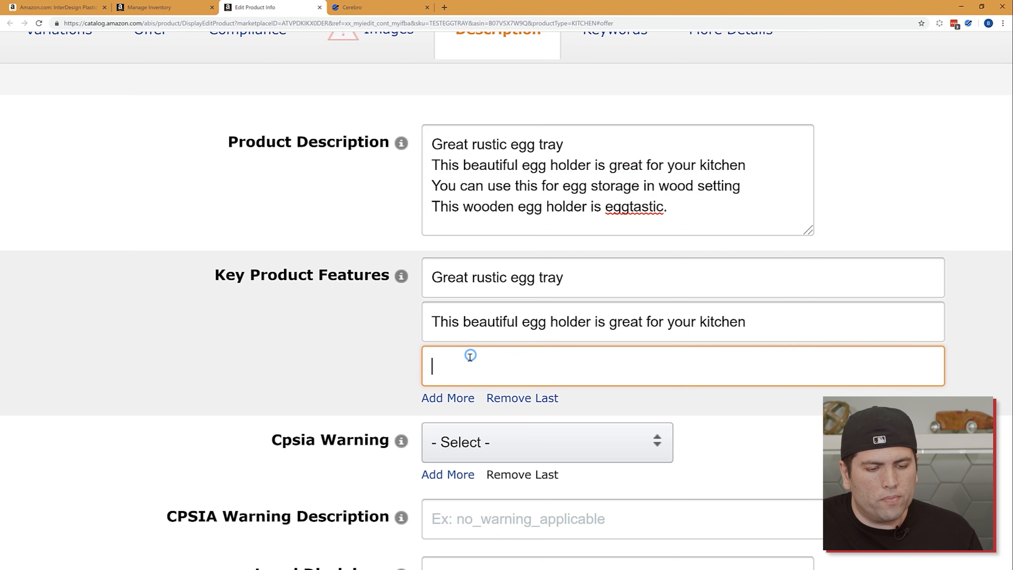
pyautogui.hotkey('ctrl', 'v')
pyautogui.click(447, 398)
pyautogui.moveTo(670, 206); pyautogui.dragTo(436, 206)
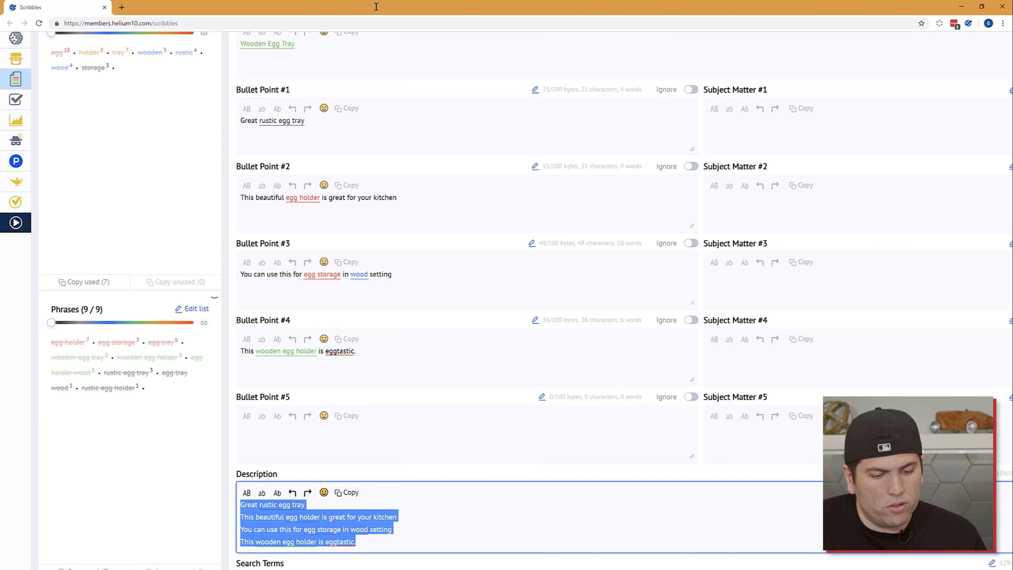
# Step: Copy the complete Search Terms text from Scribbles into the Search Terms field of the Amazon listing's keywords
pyautogui.scroll(-1, 400, 50)
pyautogui.tripleClick(683, 560)
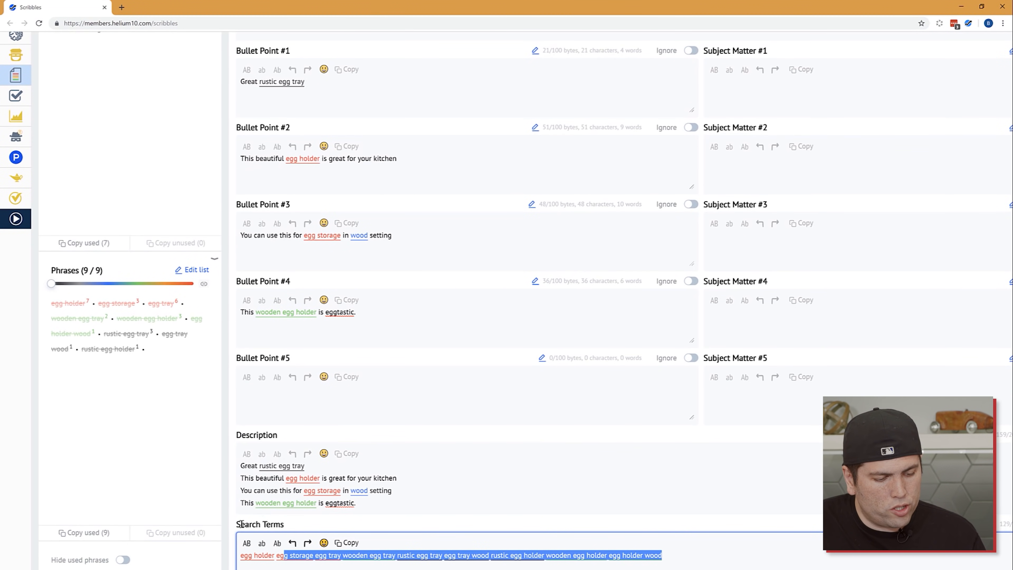
pyautogui.moveTo(185, 528); pyautogui.dragTo(189, 525)
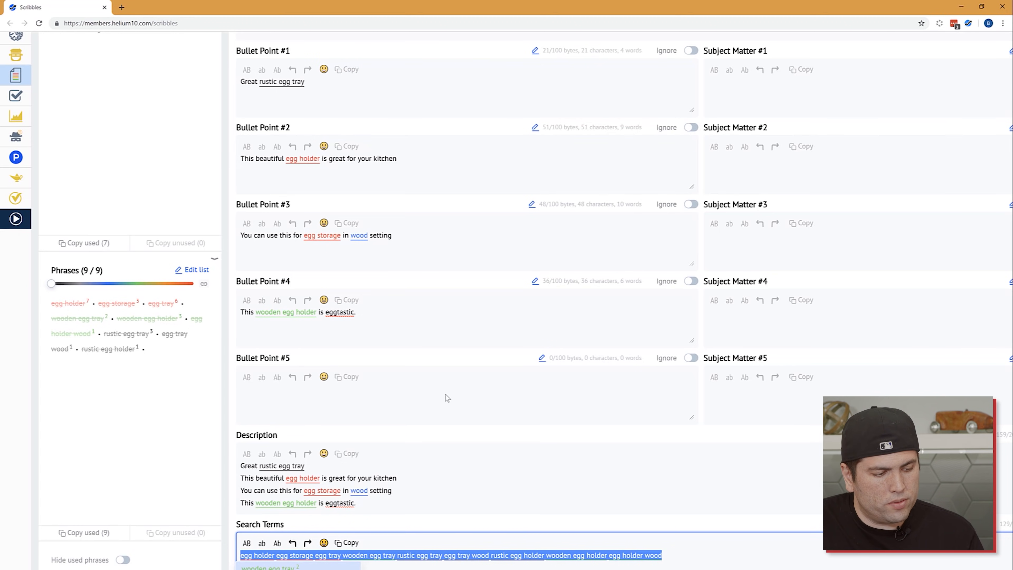
pyautogui.scroll(1, 451, 391)
pyautogui.scroll(-1, 450, 391)
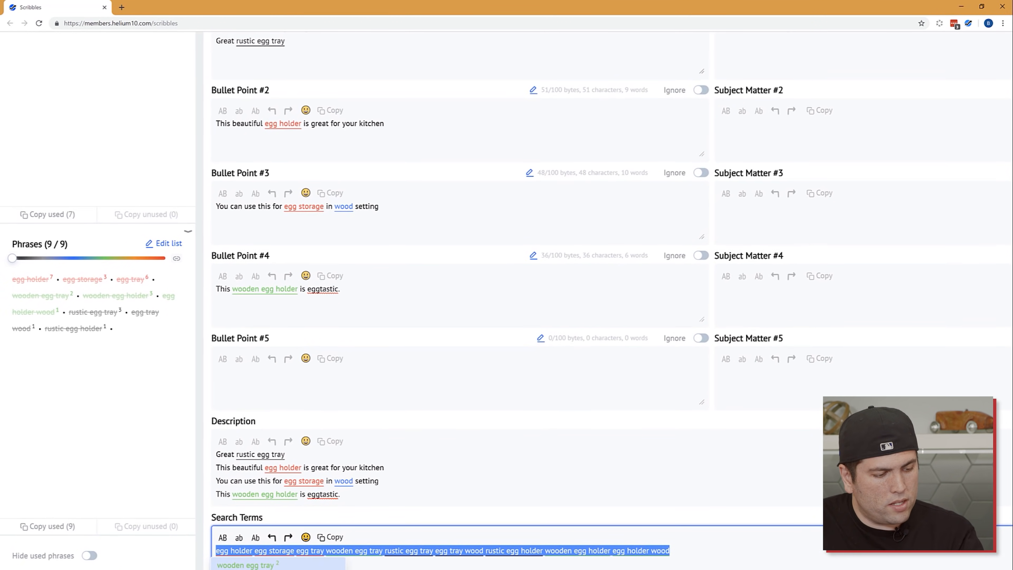
pyautogui.hotkey('alt', 'Tab')
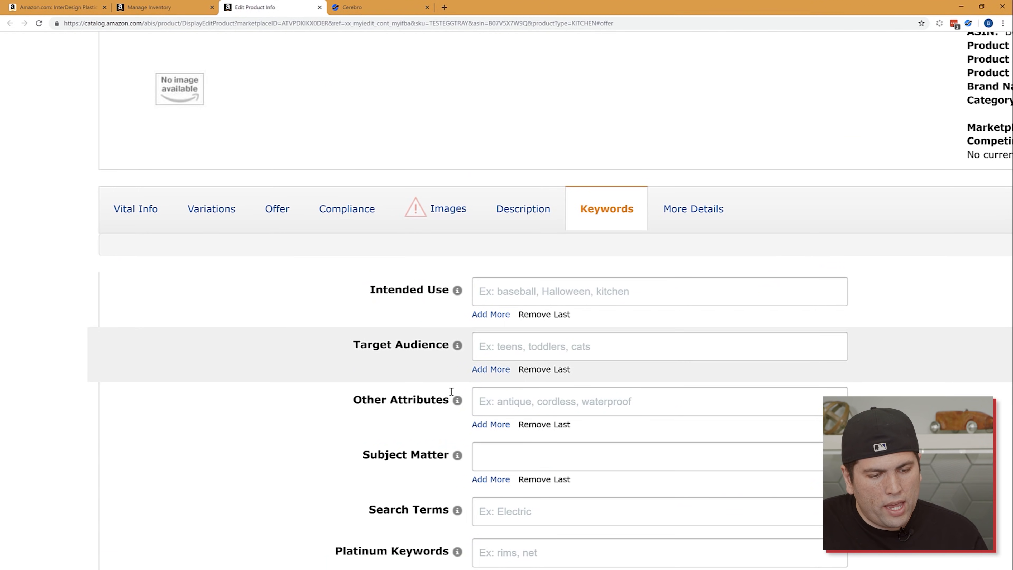
pyautogui.moveTo(457, 510)
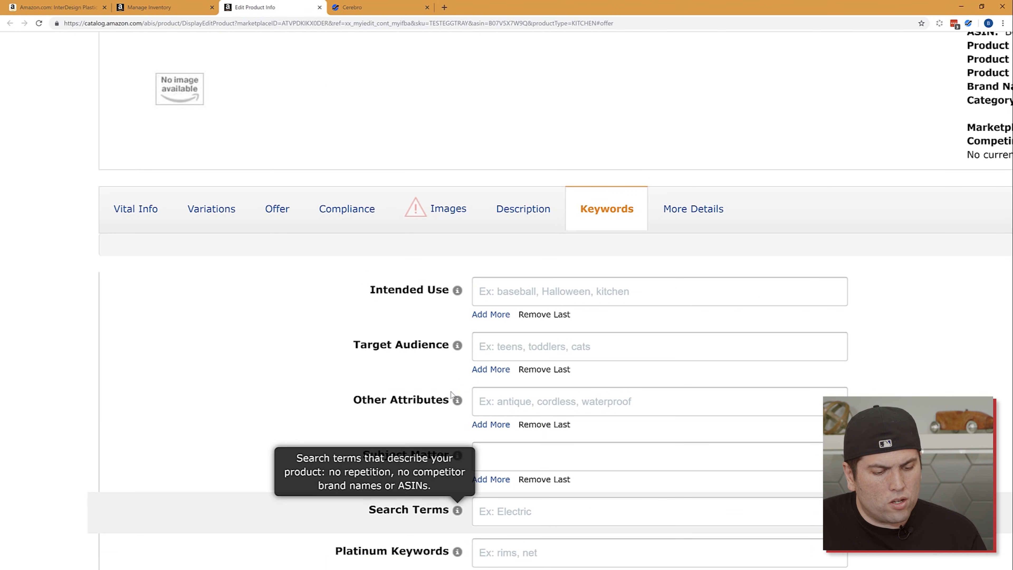
pyautogui.click(528, 510)
pyautogui.hotkey('ctrl', 'v')
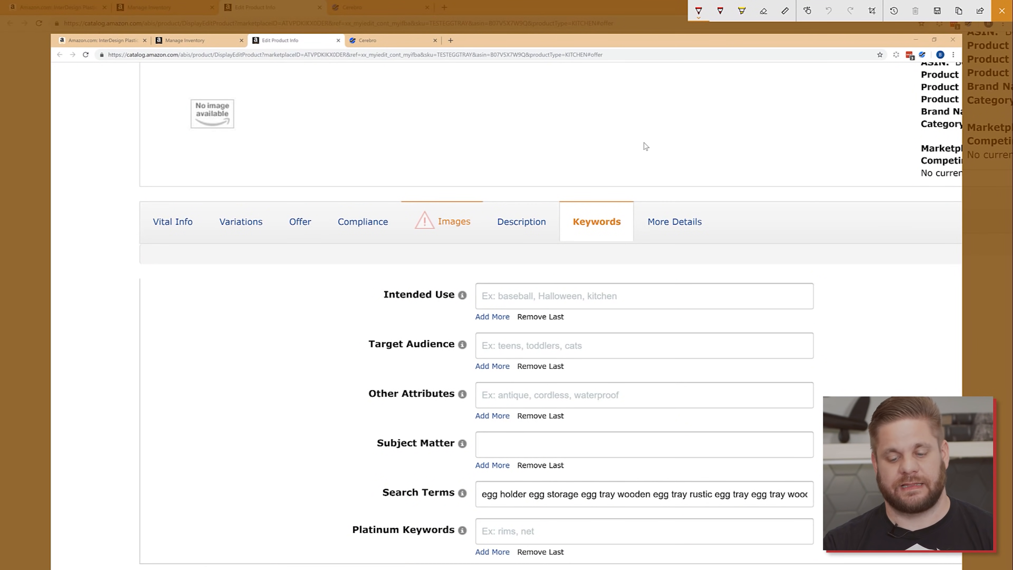
# Step: Circle the Images section heading and the MAIN image slot in red on the captures of the Amazon edit page
pyautogui.moveTo(431, 196); pyautogui.dragTo(424, 192)
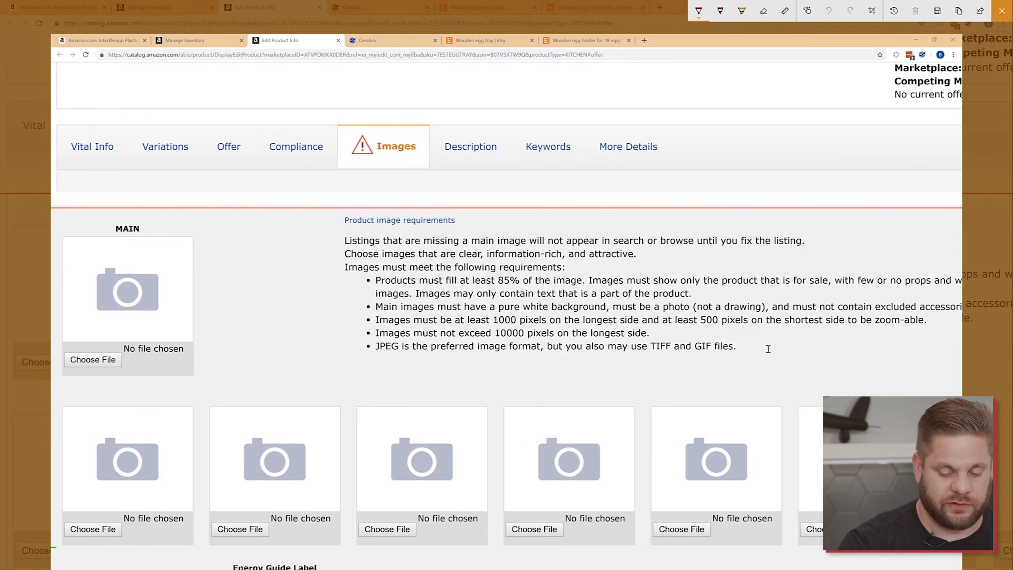
pyautogui.moveTo(96, 211)
pyautogui.mouseDown()
pyautogui.moveTo(190, 216)
pyautogui.moveTo(214, 332)
pyautogui.moveTo(162, 205)
pyautogui.mouseUp()
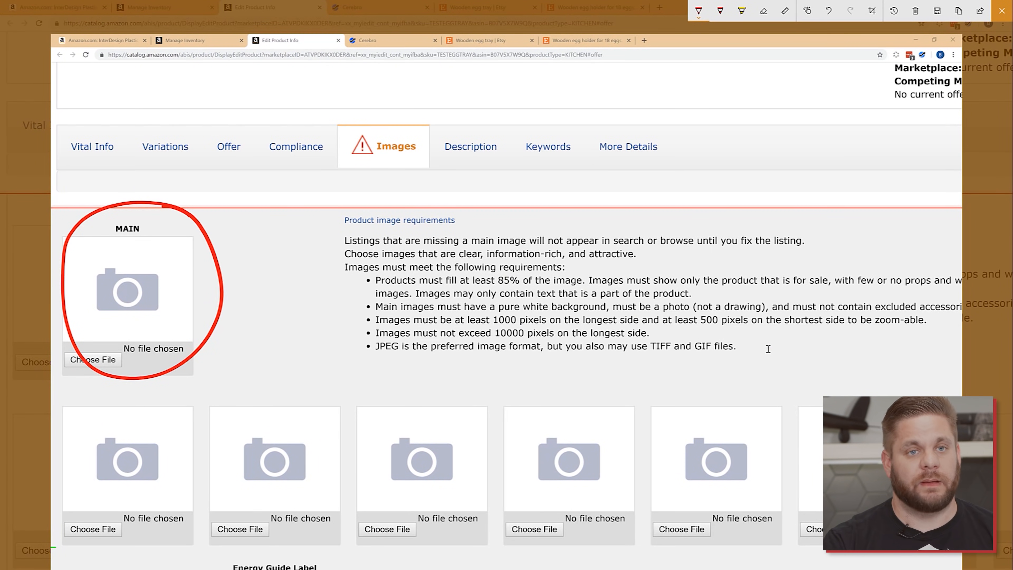